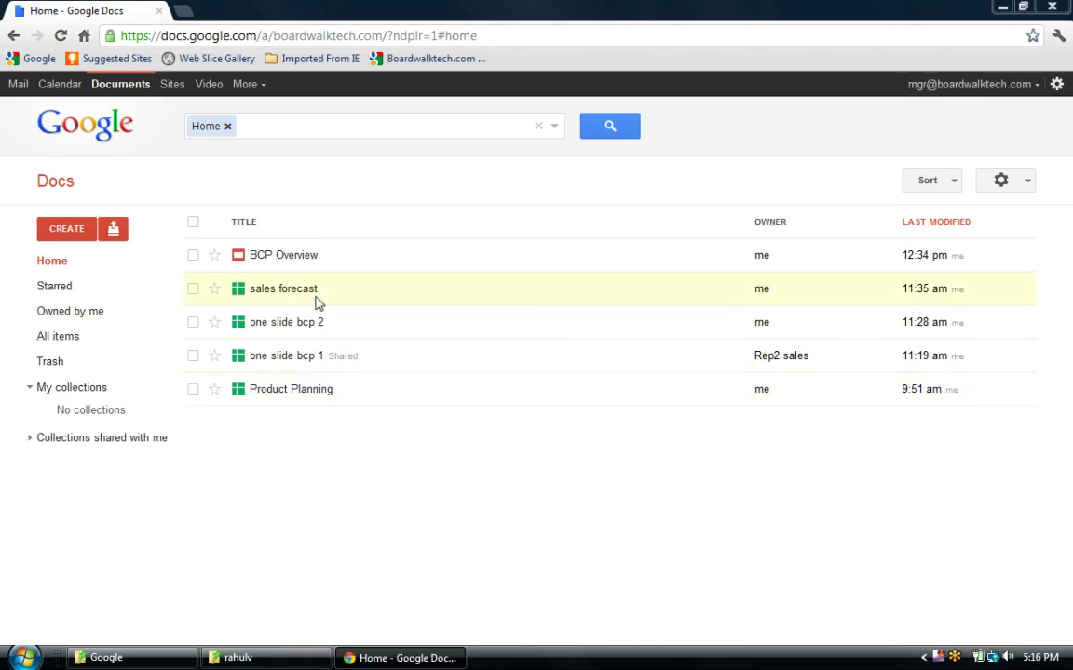
- Open the sales forecast, then create a new spreadsheet from the BCP_Template_V1.2 template
click(276, 292)
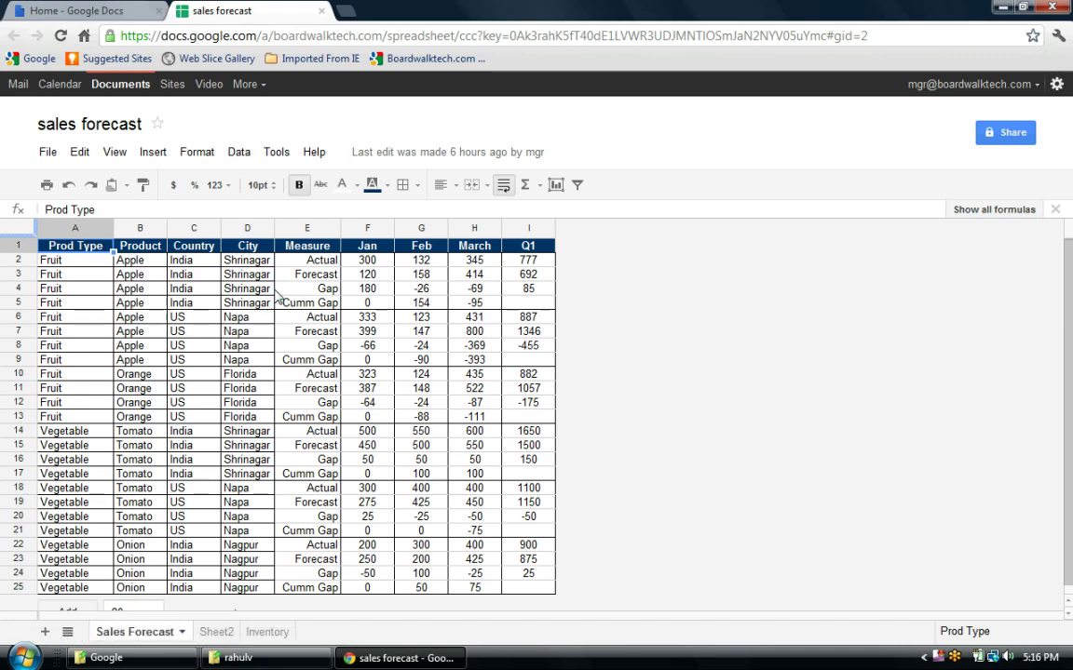
click(84, 12)
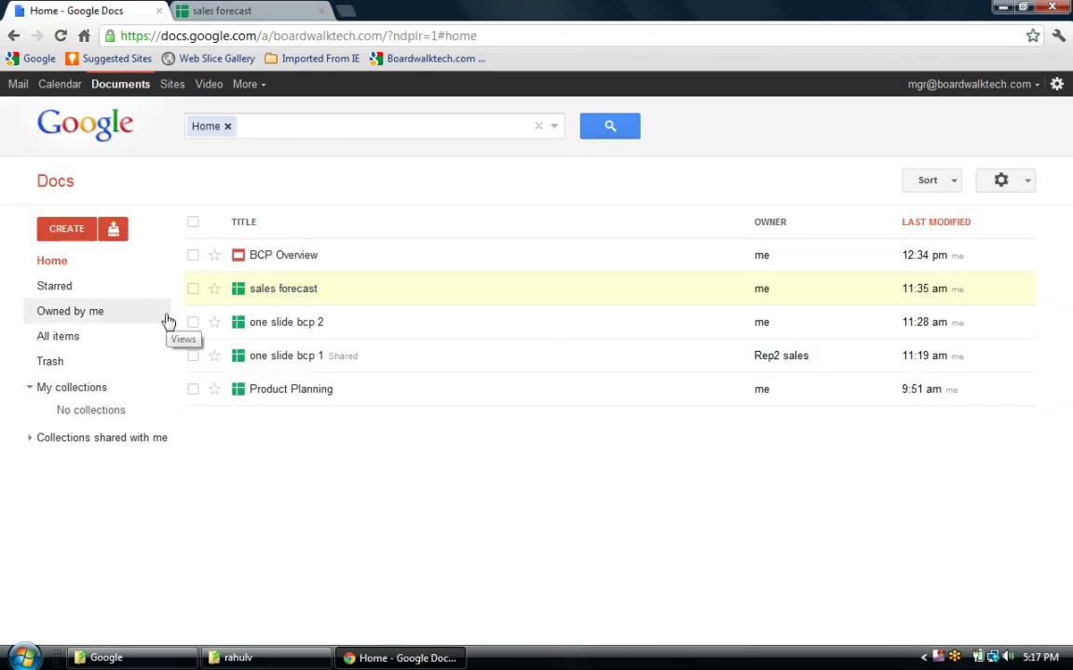
click(71, 229)
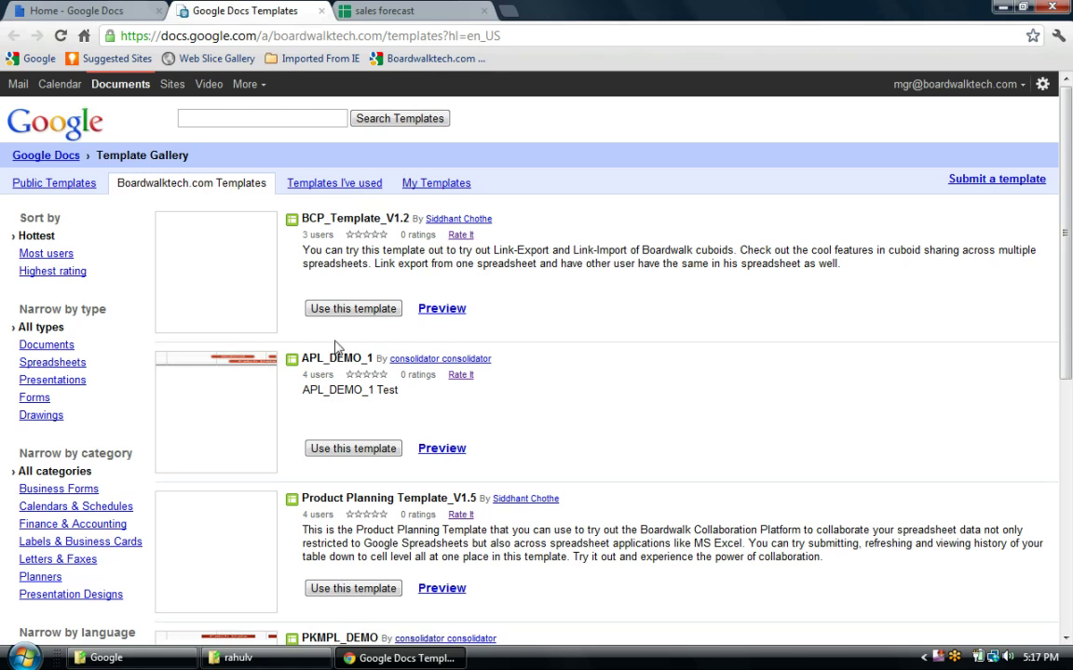
click(344, 308)
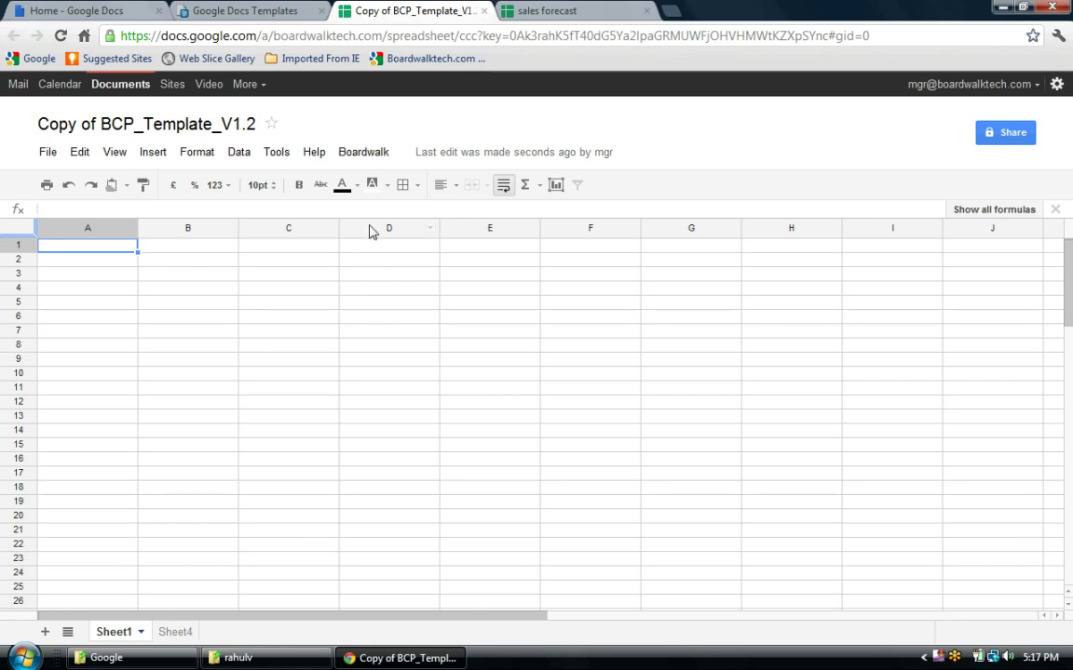
- Review the Boardwalk menu commands, such as LinkImport and Submit, then close it
click(384, 154)
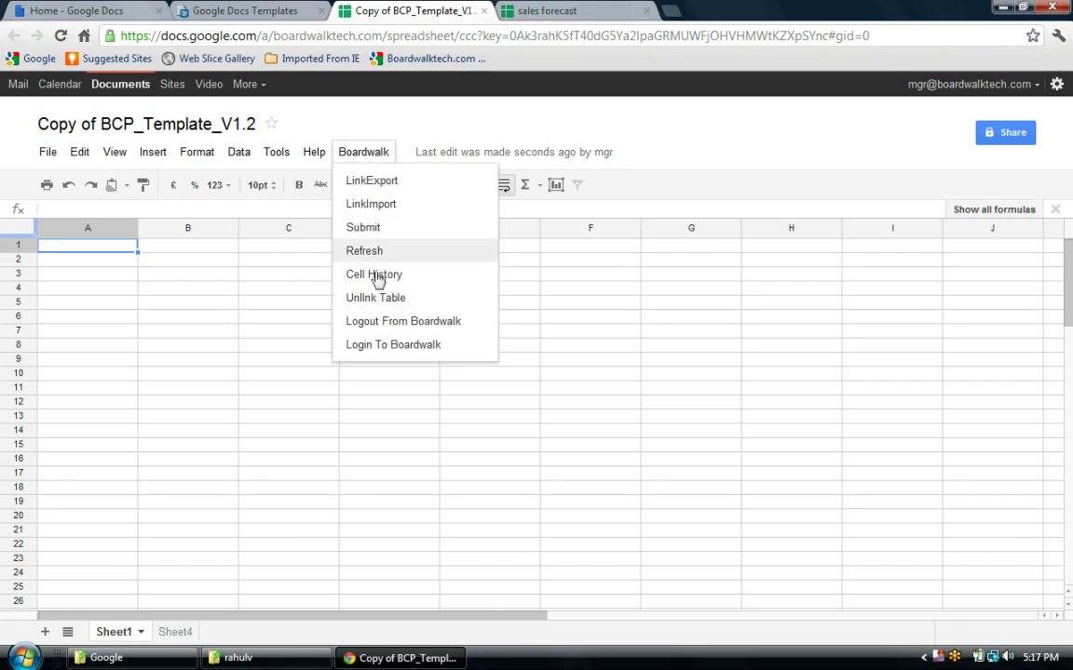
click(196, 343)
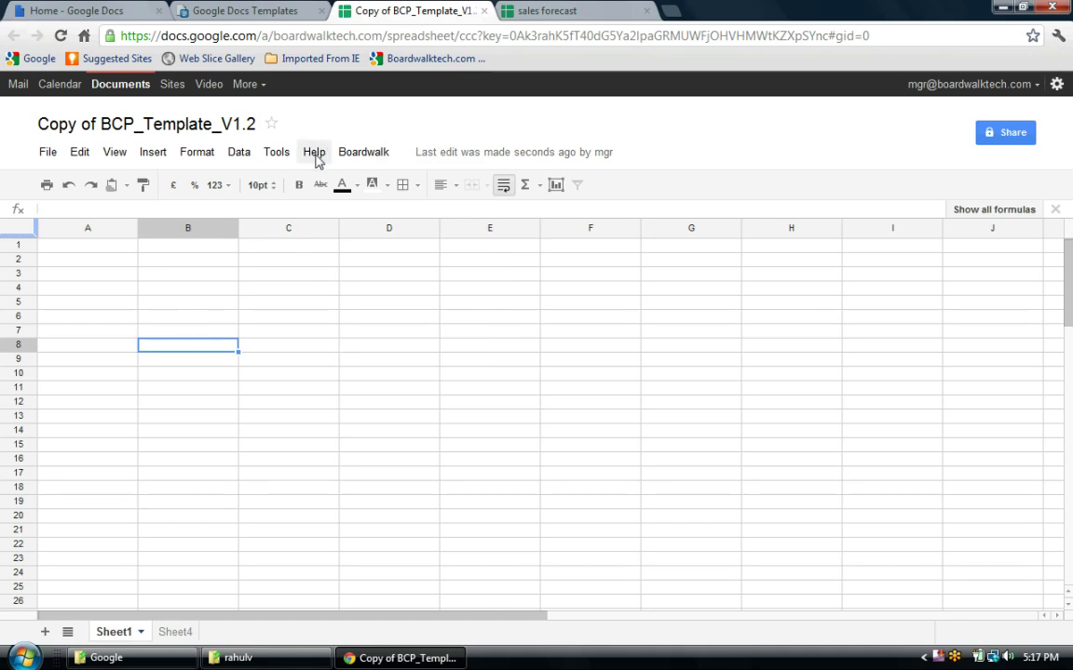
- Copy the forecast table A1:I25 from the sales forecast into cell A1 of the template copy
click(563, 11)
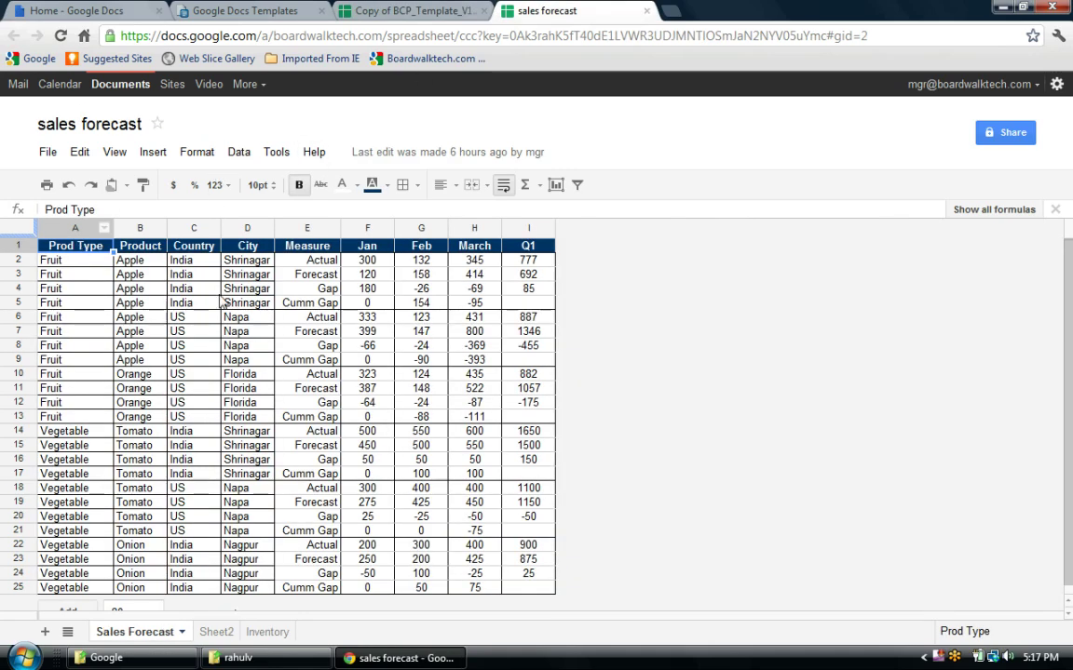
shift+click(526, 590)
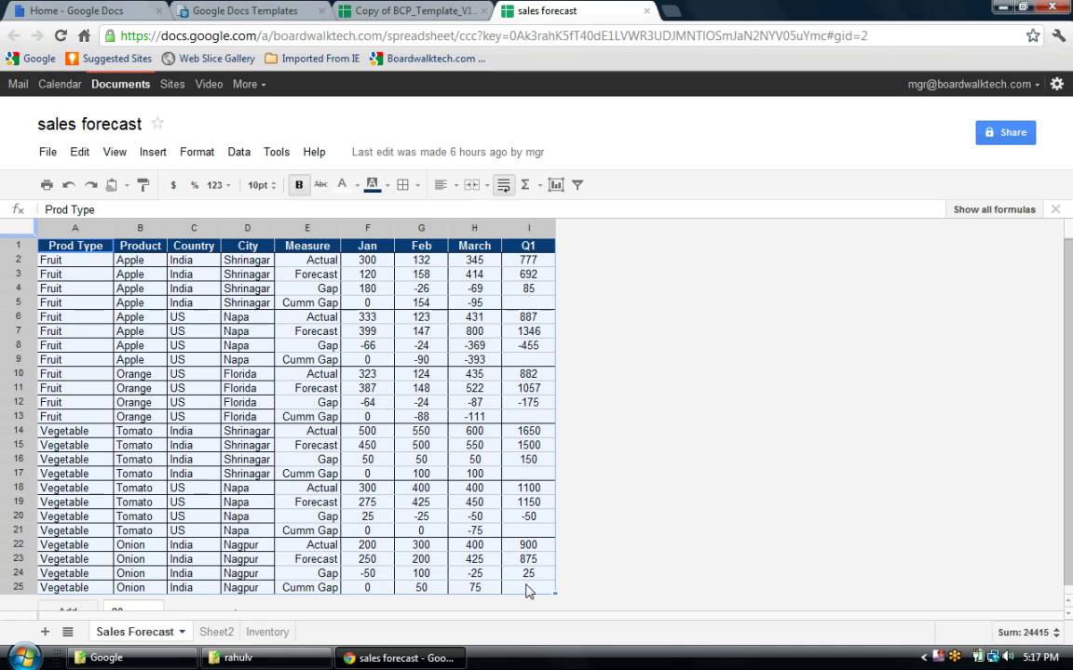
click(373, 11)
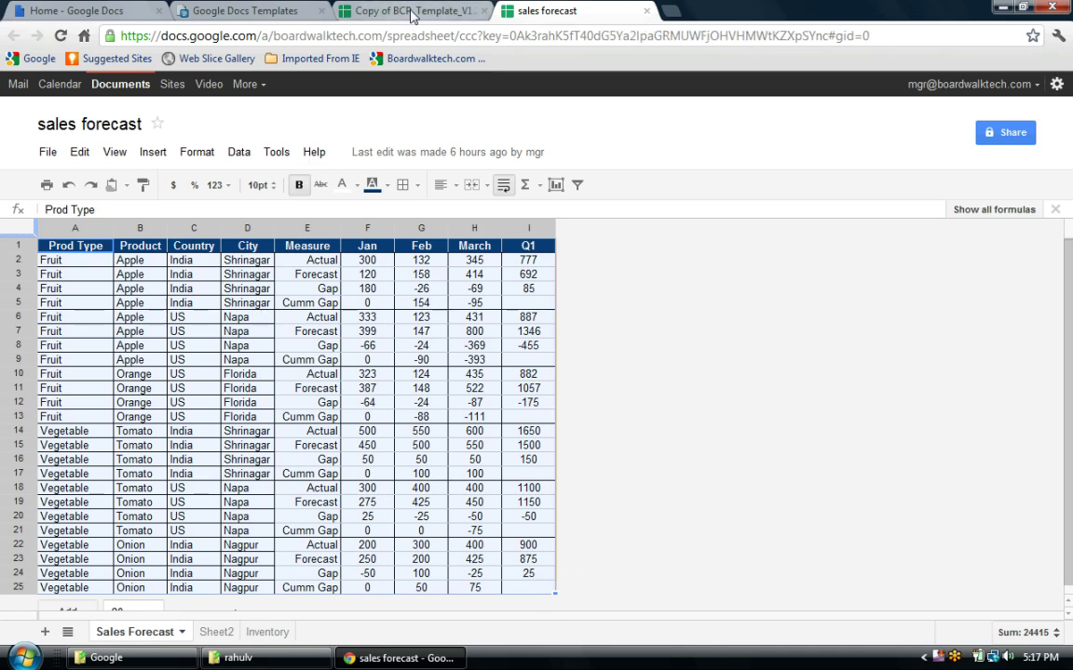
click(80, 247)
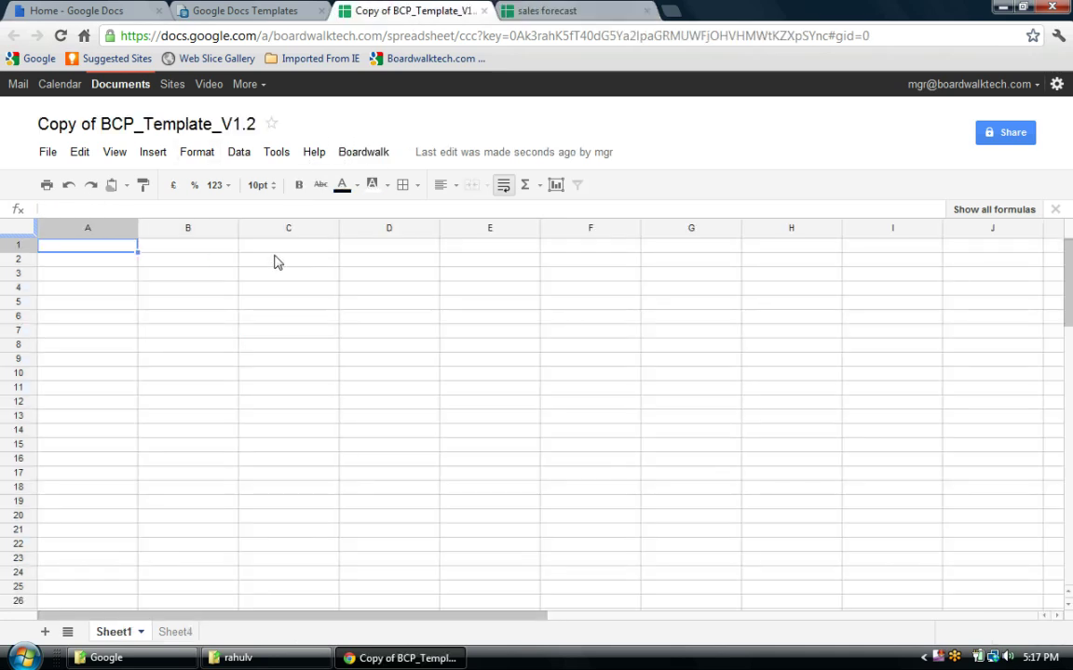
key(ctrl+v)
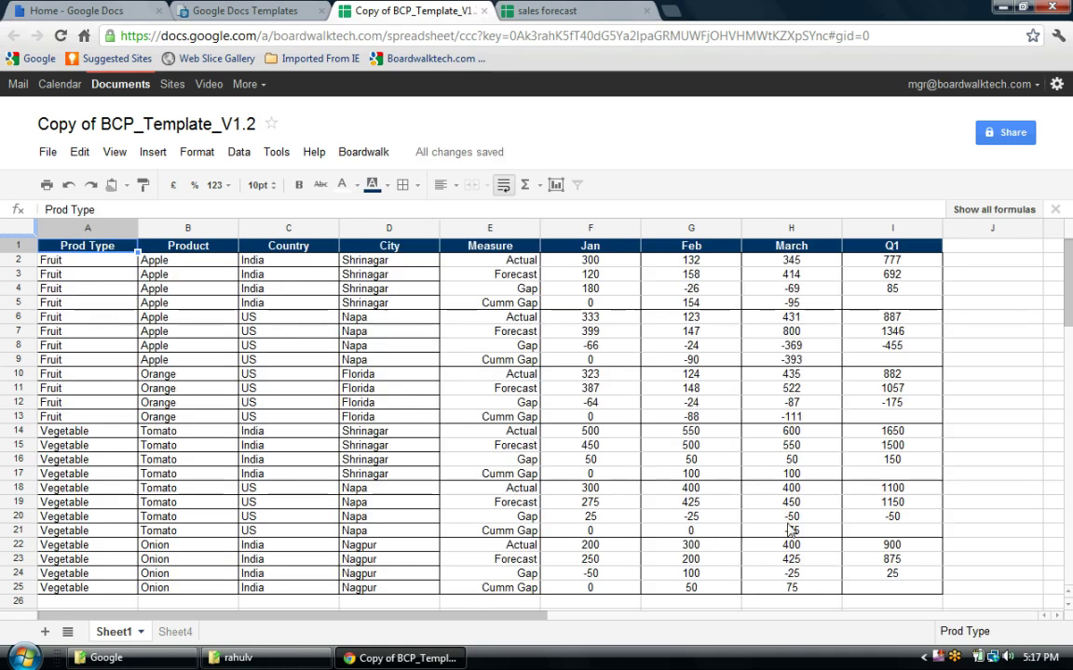
- Select the pasted table and run Boardwalk LinkExport on it
key(ctrl+a)
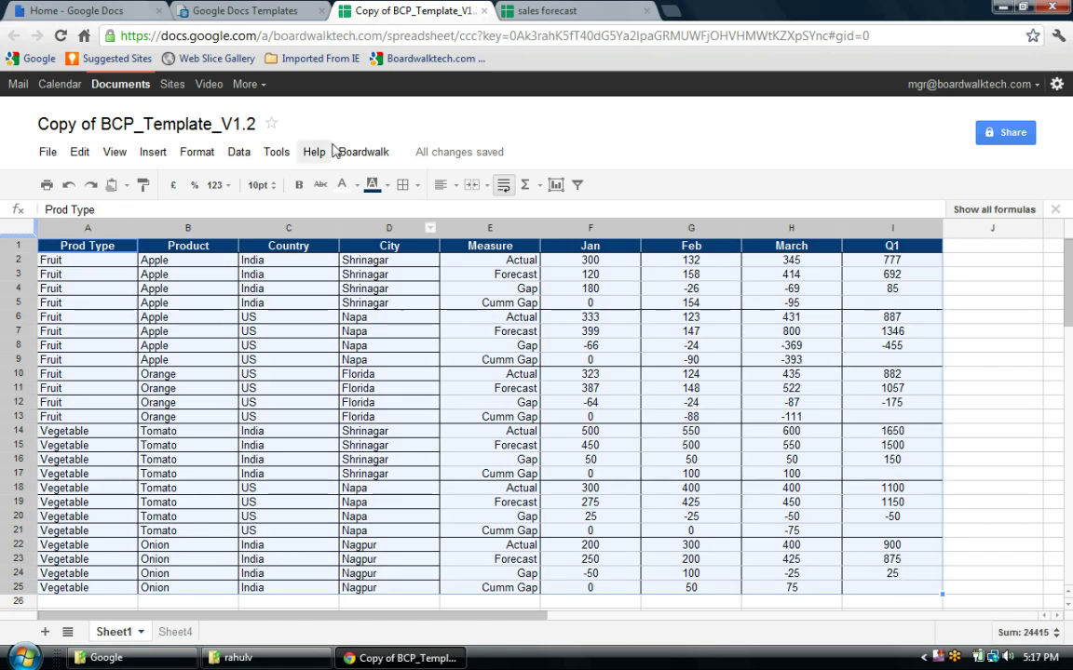
click(363, 152)
click(398, 180)
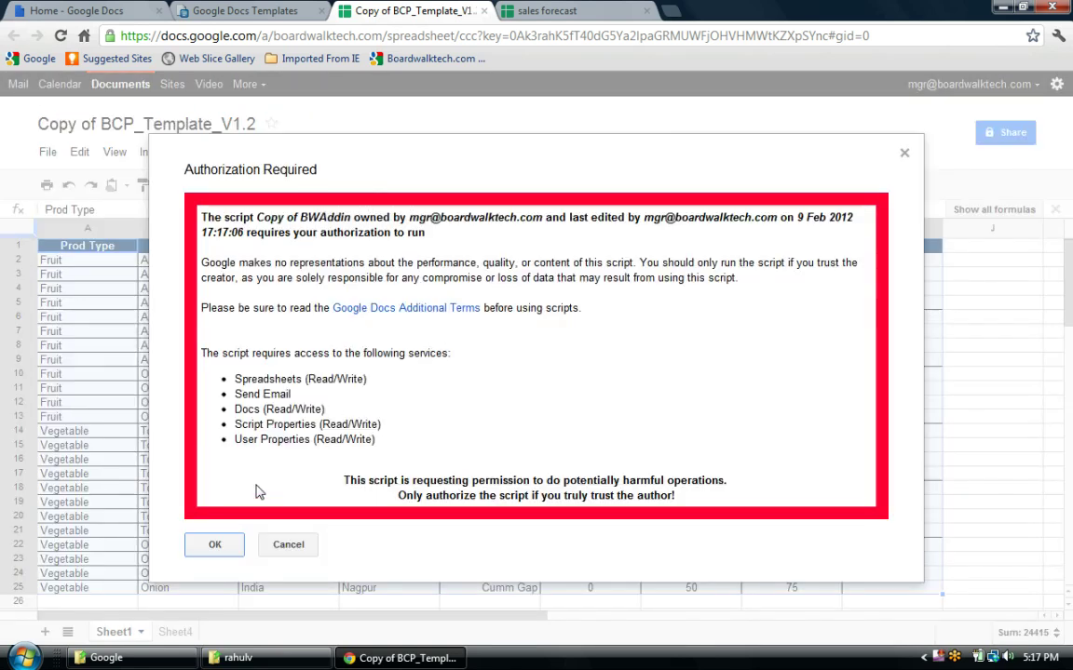
- Authorize the Boardwalk script, then close the confirmation popup and the stray new tab
click(215, 547)
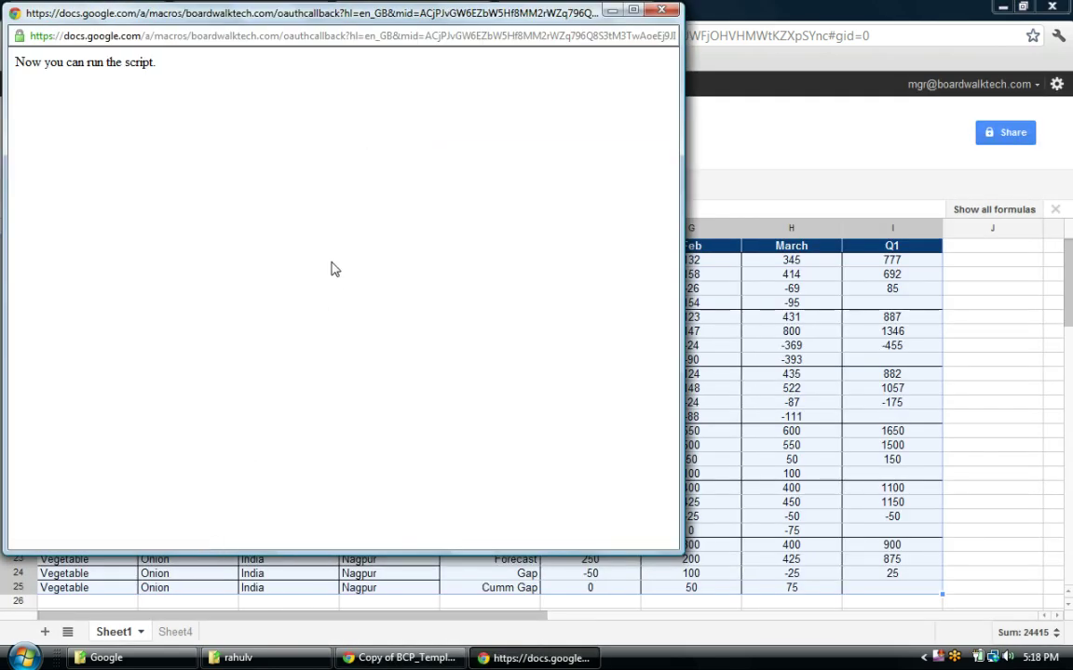
click(607, 11)
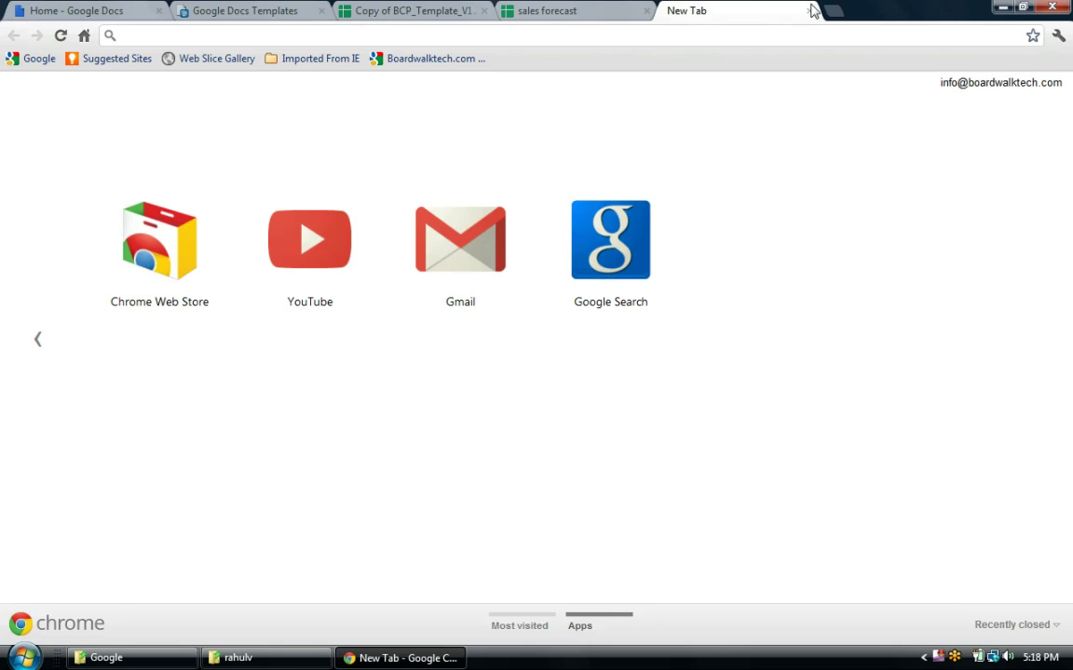
click(809, 11)
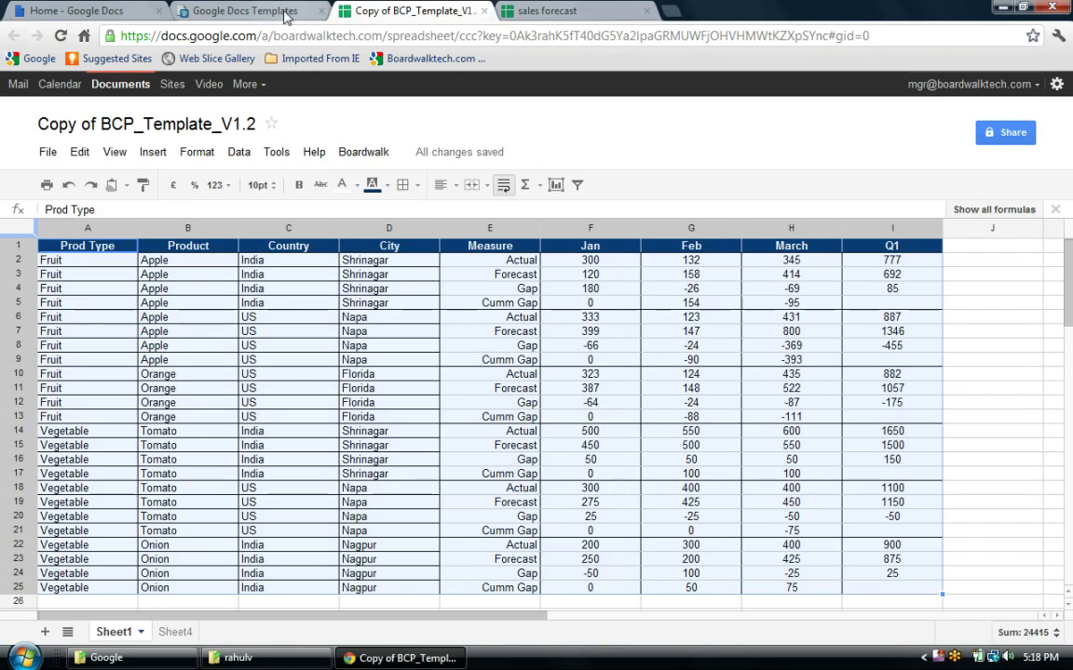
click(346, 360)
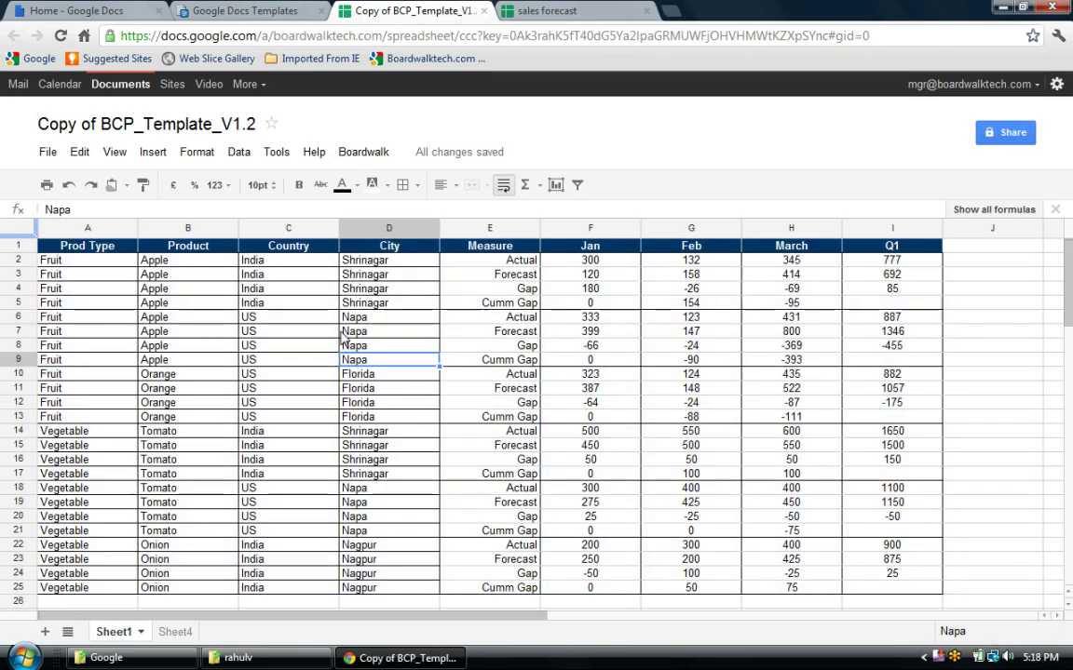
- Link-export table A1:I25 to Boardwalk as a new table named 'Forecast Feb 9'
click(84, 246)
key(ctrl+shift+End)
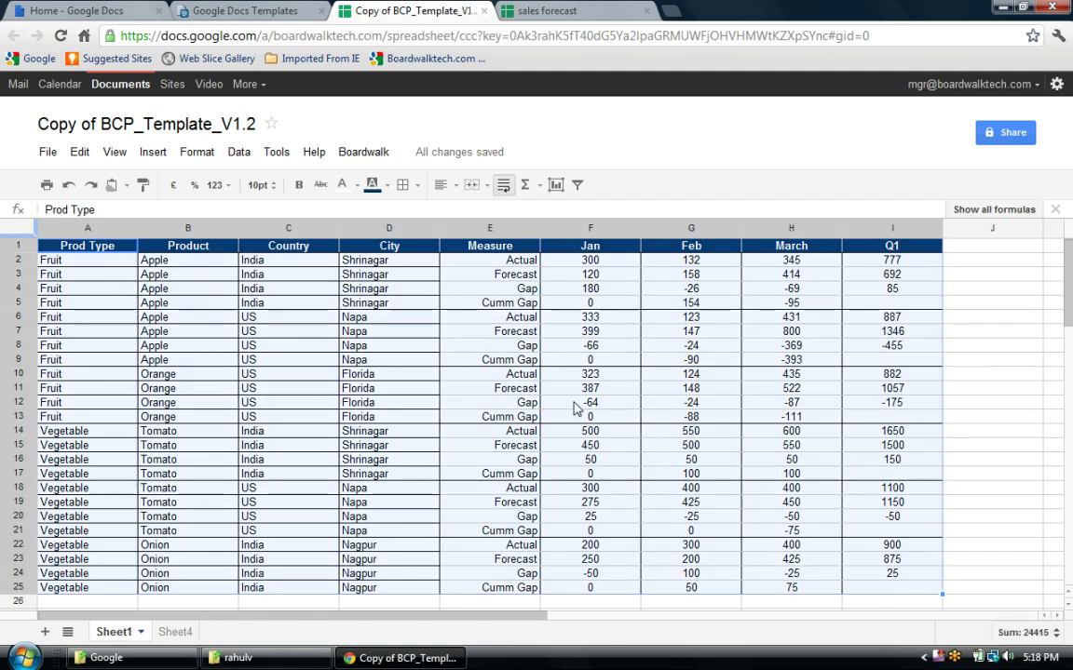
click(363, 152)
click(386, 188)
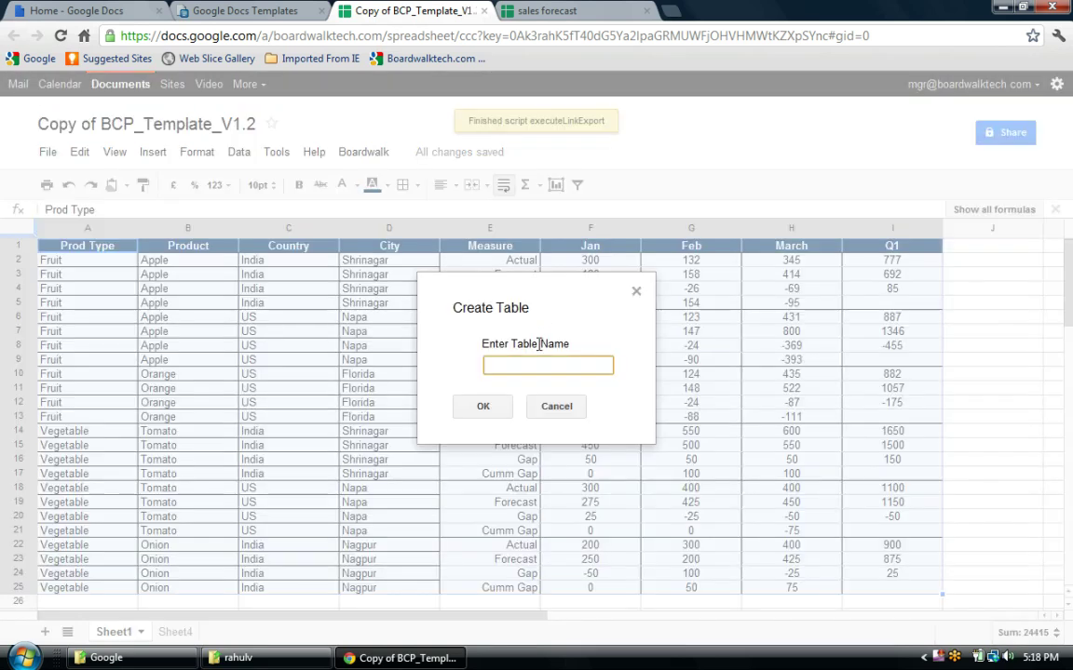
text(Forecas)
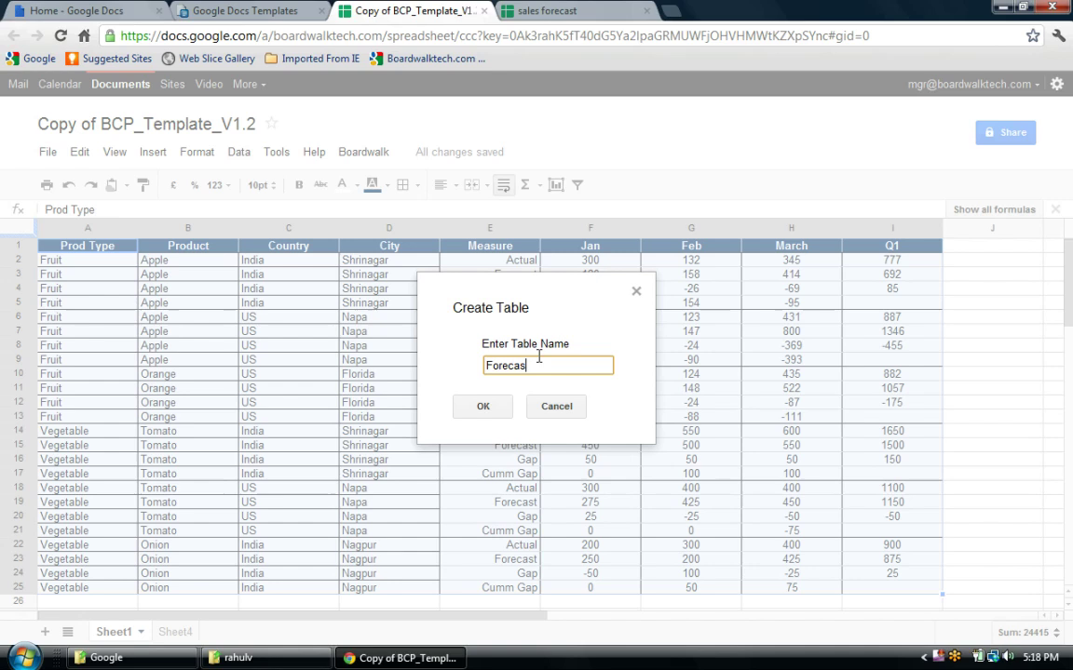
text(Feb 9)
click(484, 407)
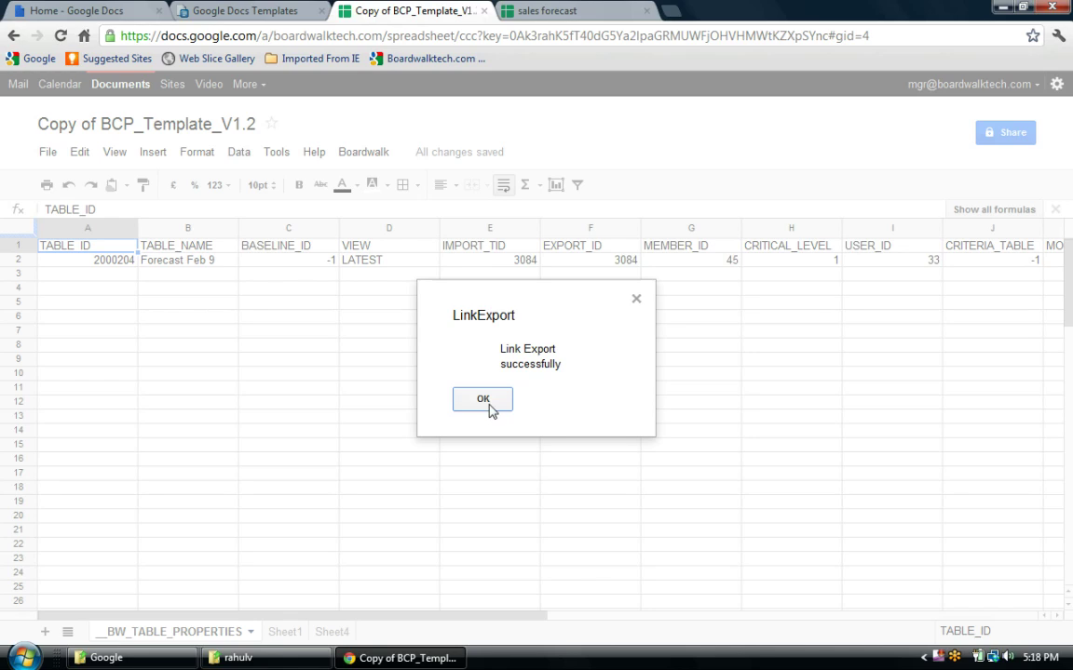
click(486, 400)
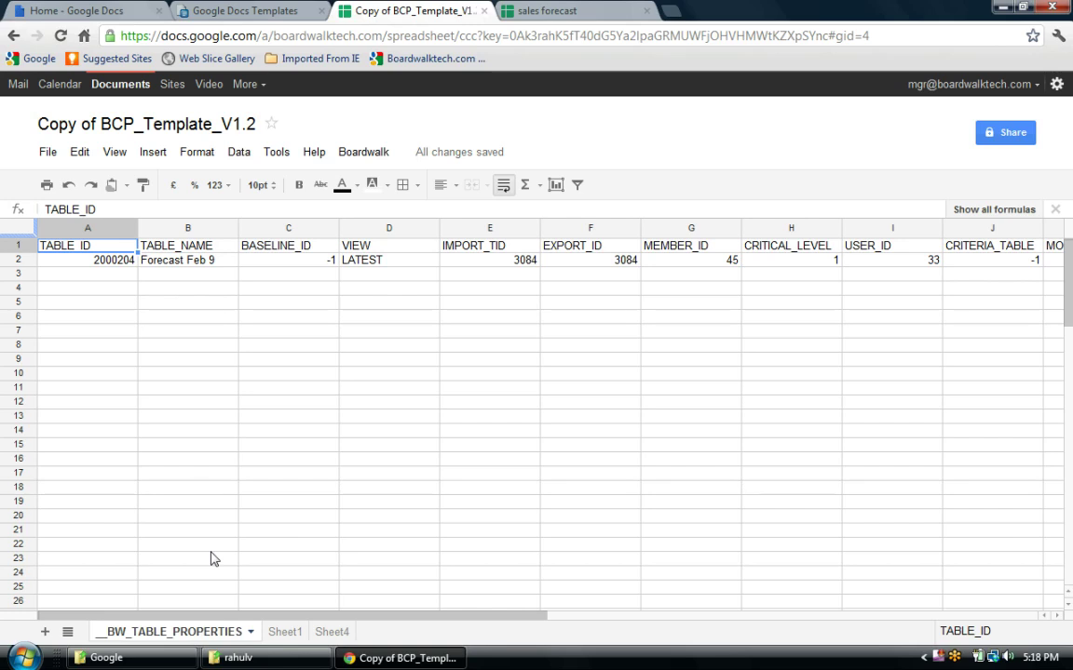
- Return to Sheet1 and click into the linked table at cell C12
mouse_move(390, 229)
click(278, 633)
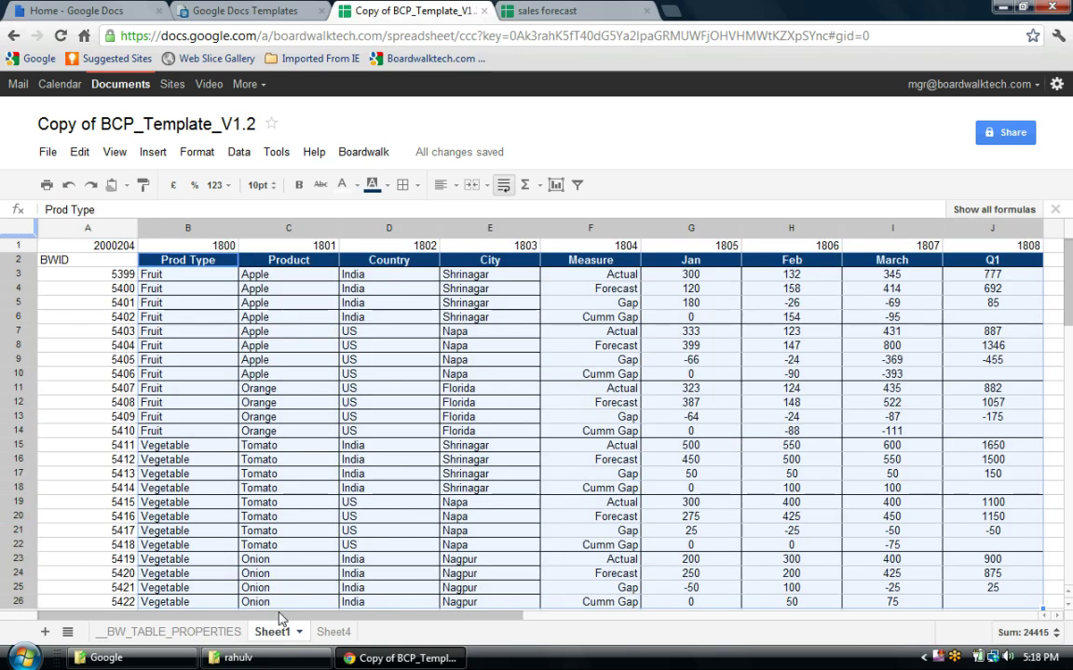
click(284, 402)
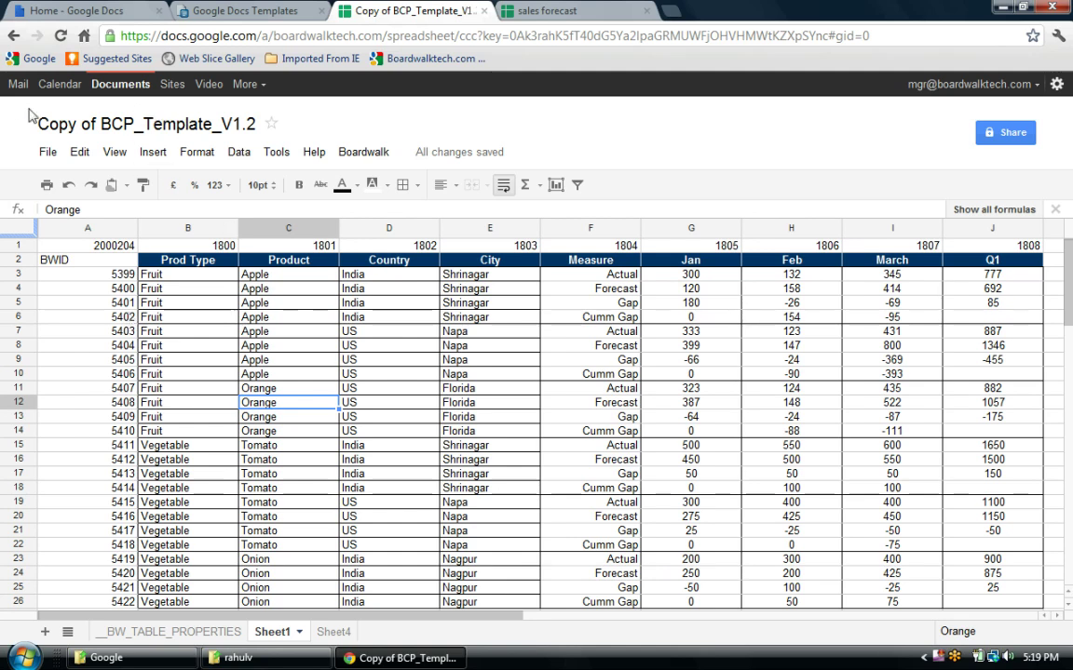
- Rename the spreadsheet file to 'Forecast Feb 9' via File > Rename
click(46, 150)
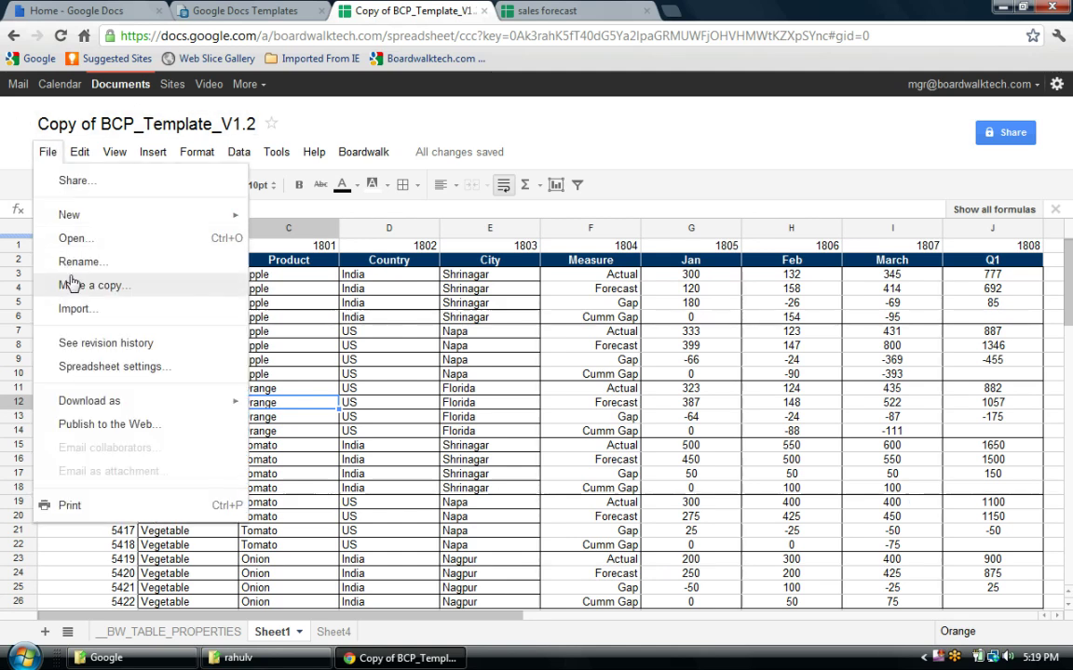
click(69, 236)
text(Forecast Feb 9)
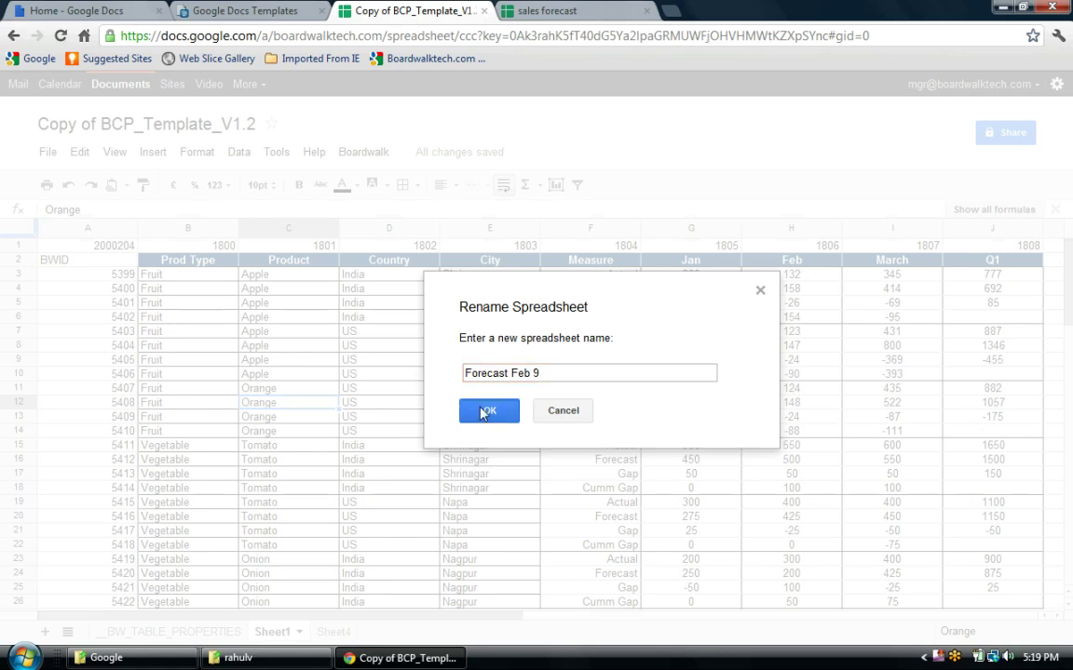
click(488, 409)
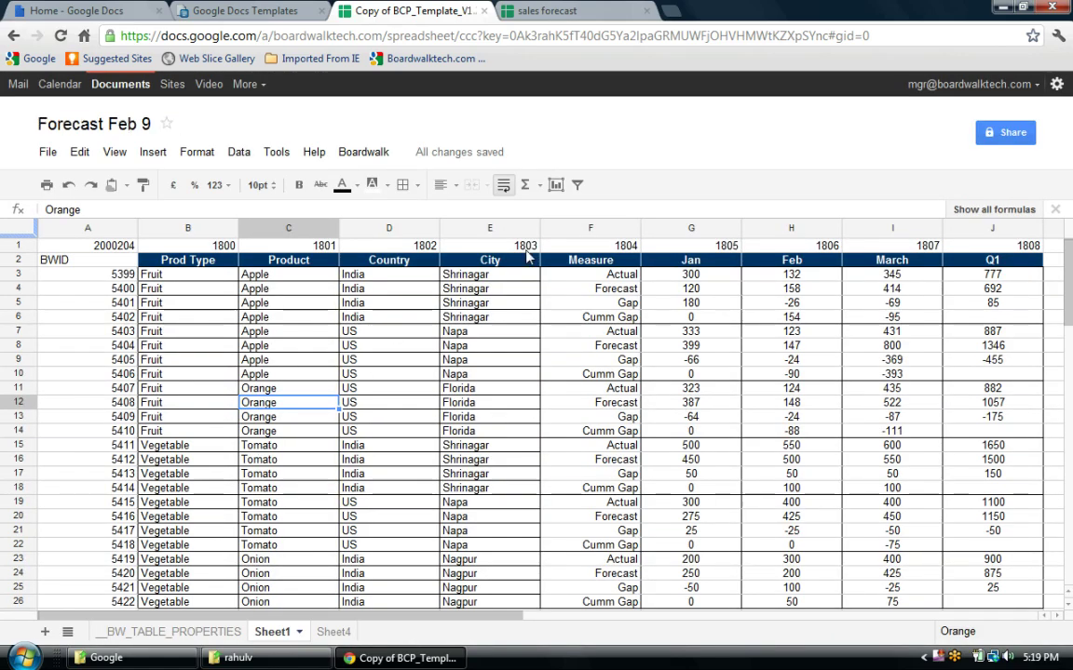
click(1032, 91)
- Close the extra browser tabs and sign out of the manager account
click(903, 257)
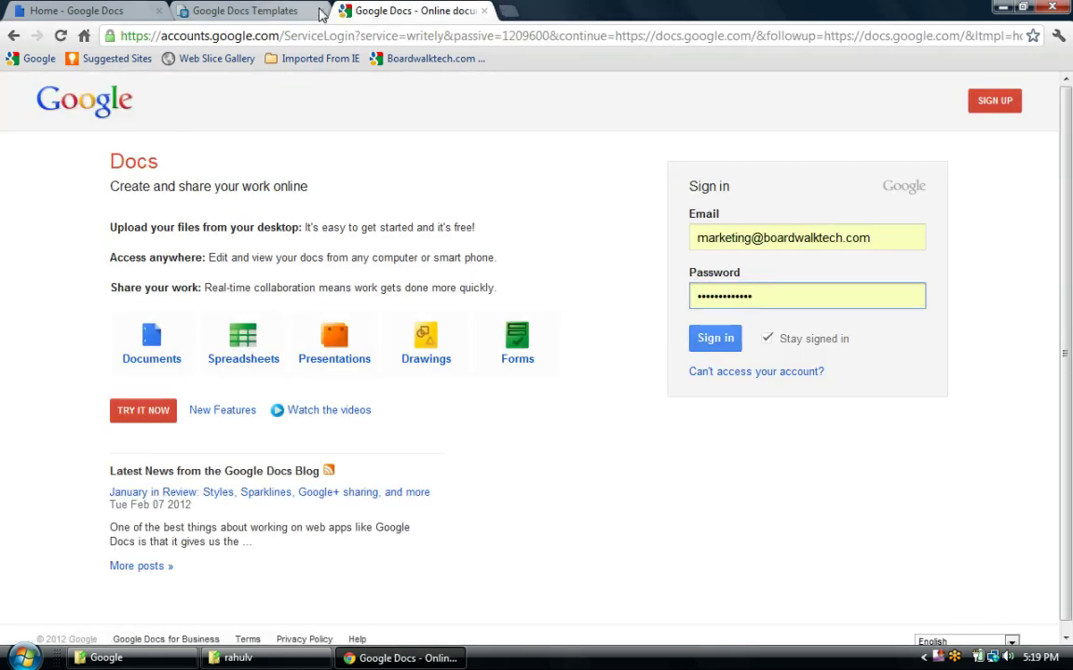
middle_click(284, 11)
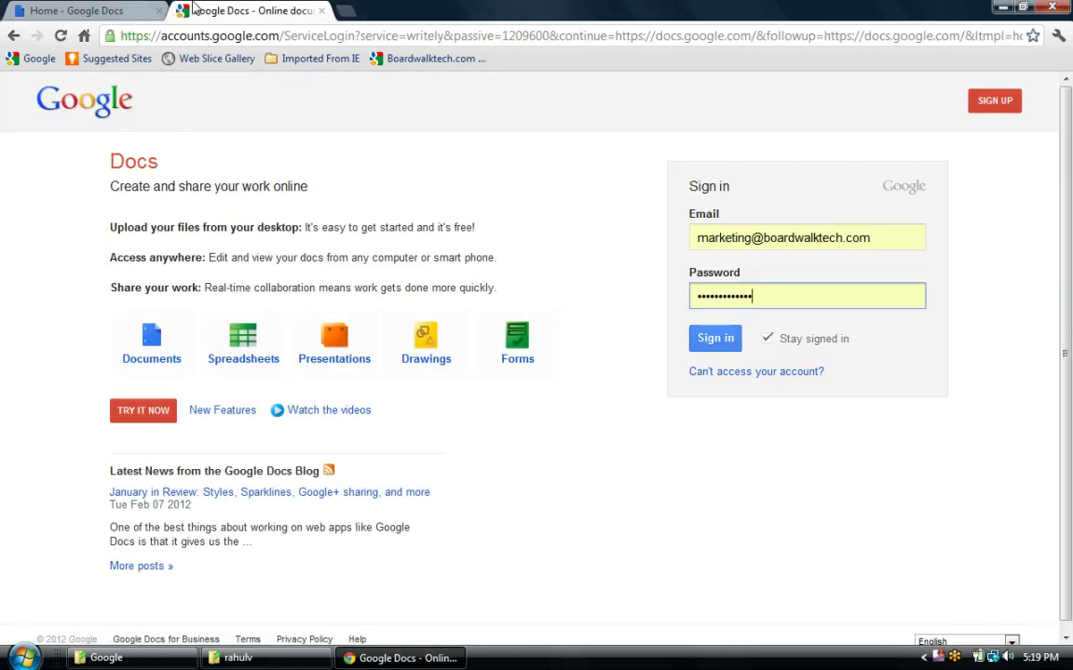
middle_click(294, 11)
click(1015, 85)
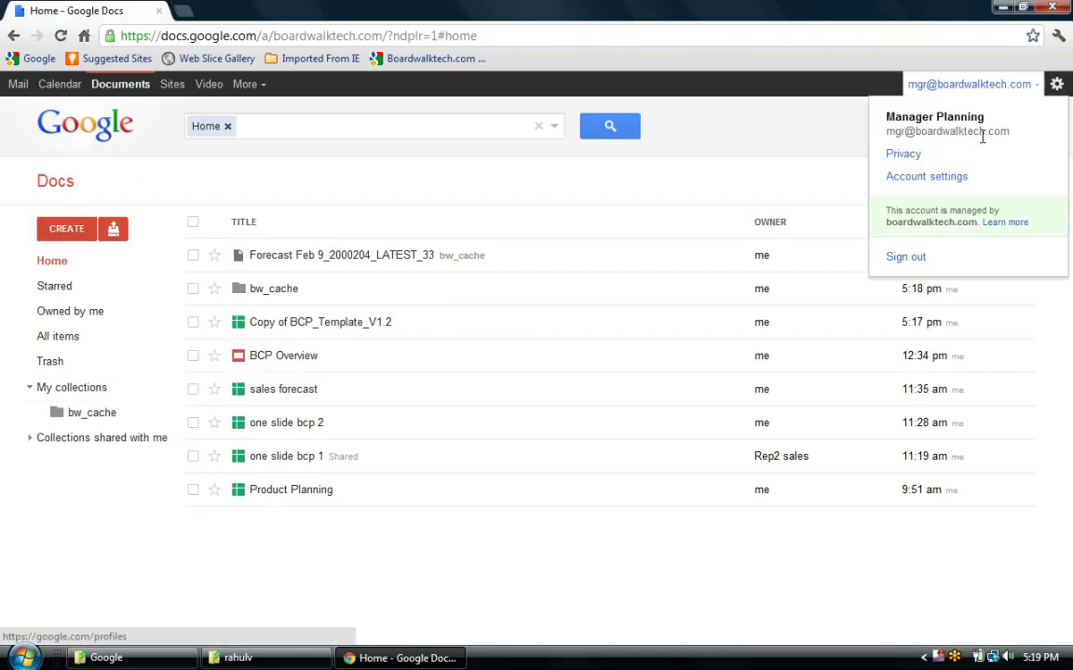
click(900, 252)
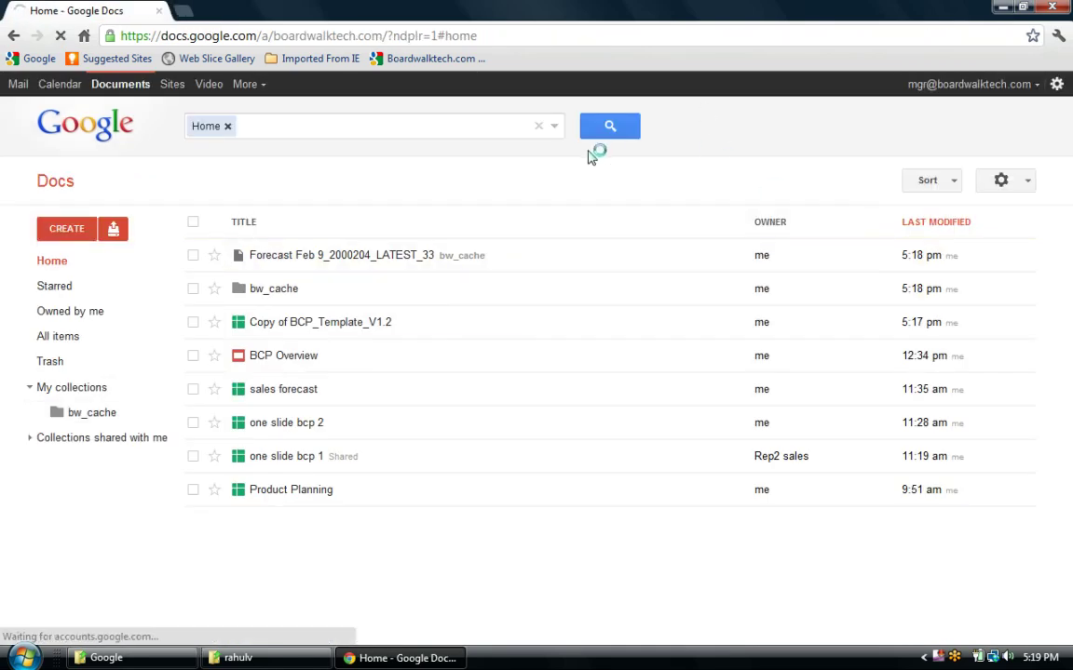
- Sign in on the Boardwalktech login page as the rep2 sales account
click(391, 58)
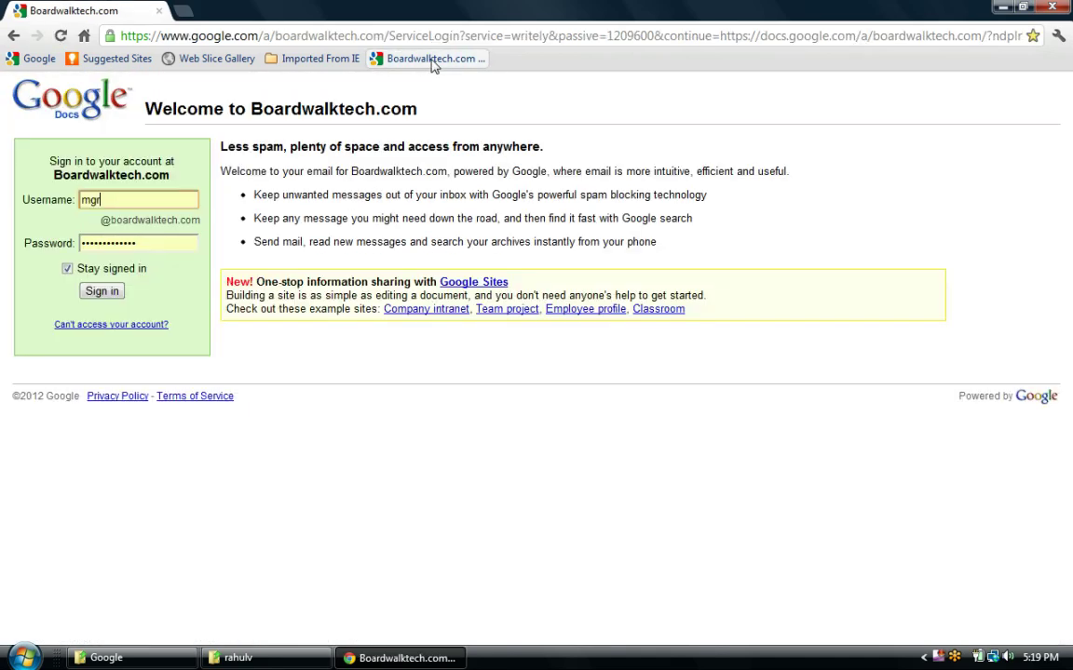
double_click(90, 199)
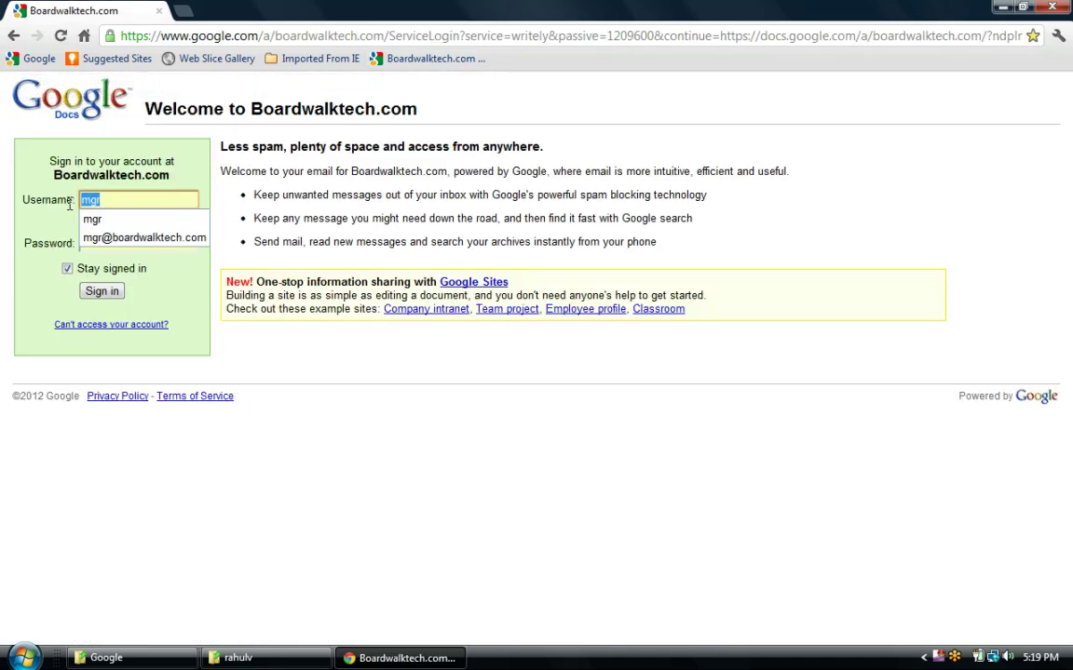
text(rep2)
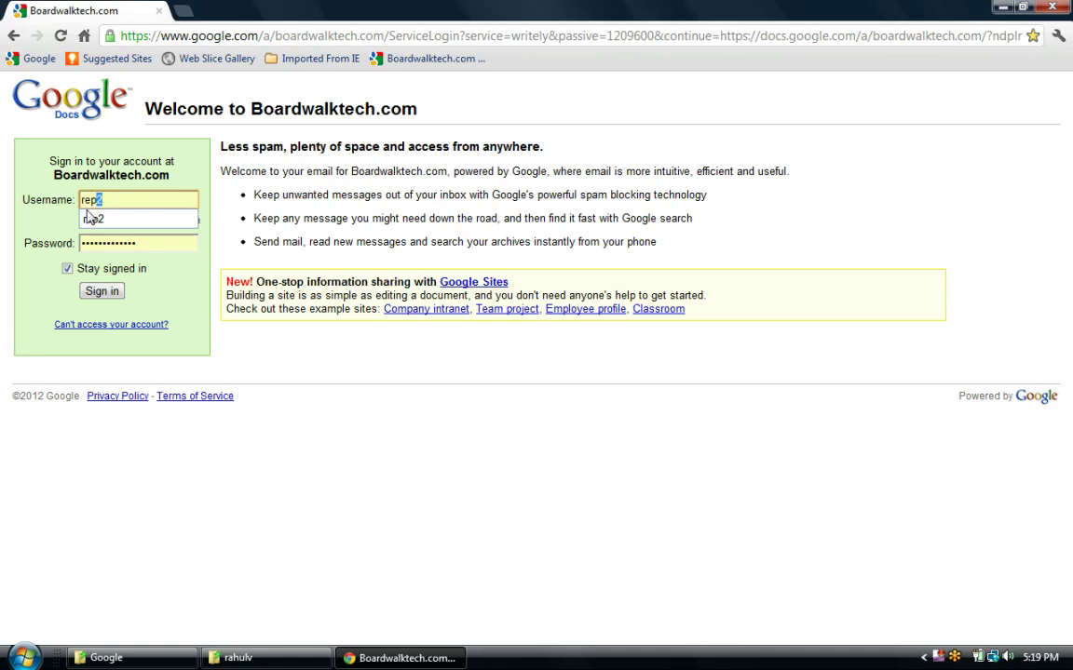
click(90, 217)
click(101, 293)
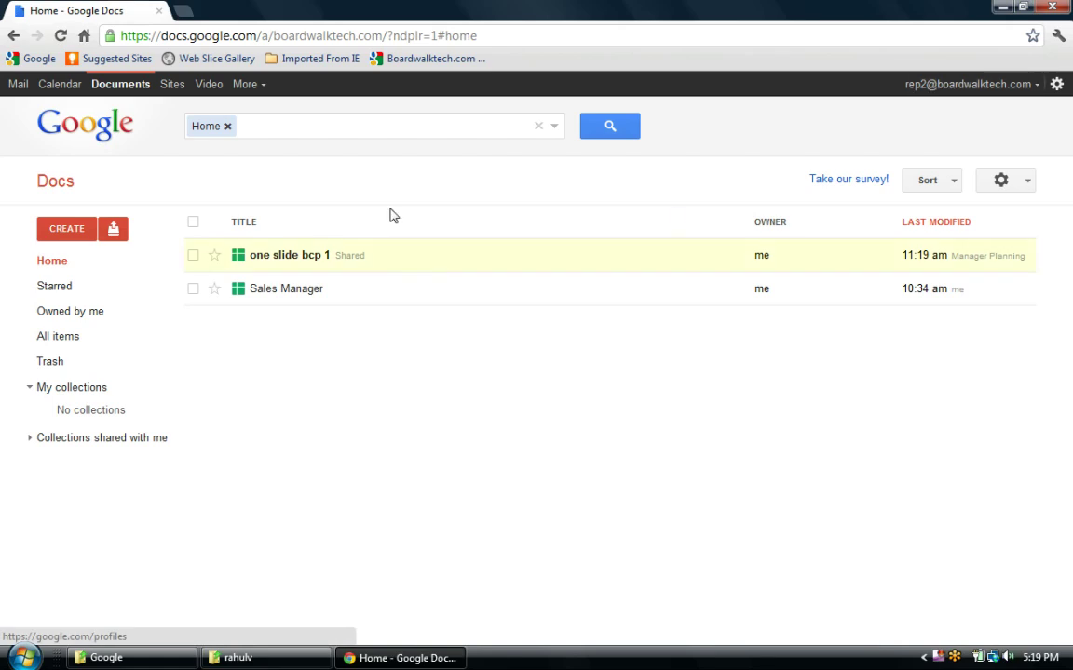
- Create a new spreadsheet from the BCP template under the rep2 account
click(86, 231)
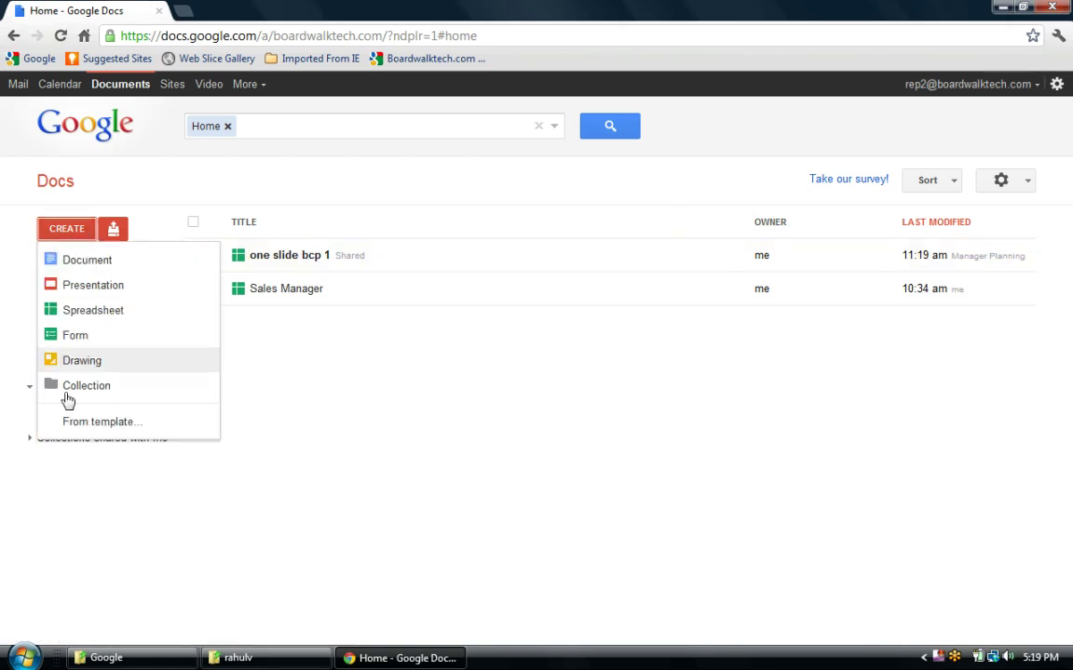
click(78, 421)
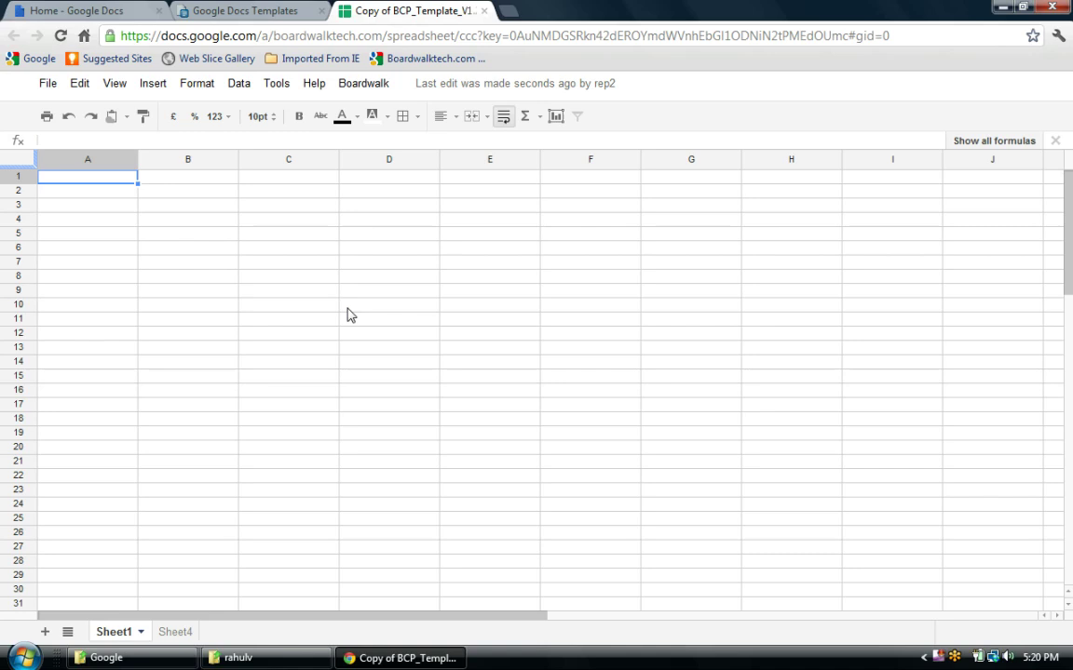
- Start Boardwalk LinkImport and authorize the import script
click(373, 86)
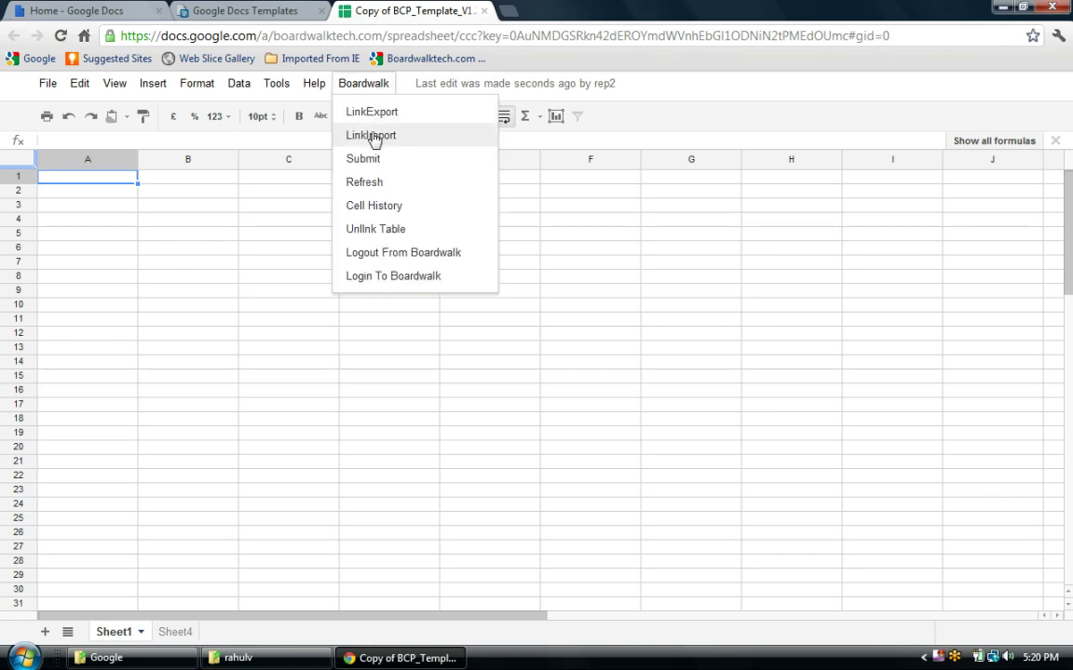
click(373, 136)
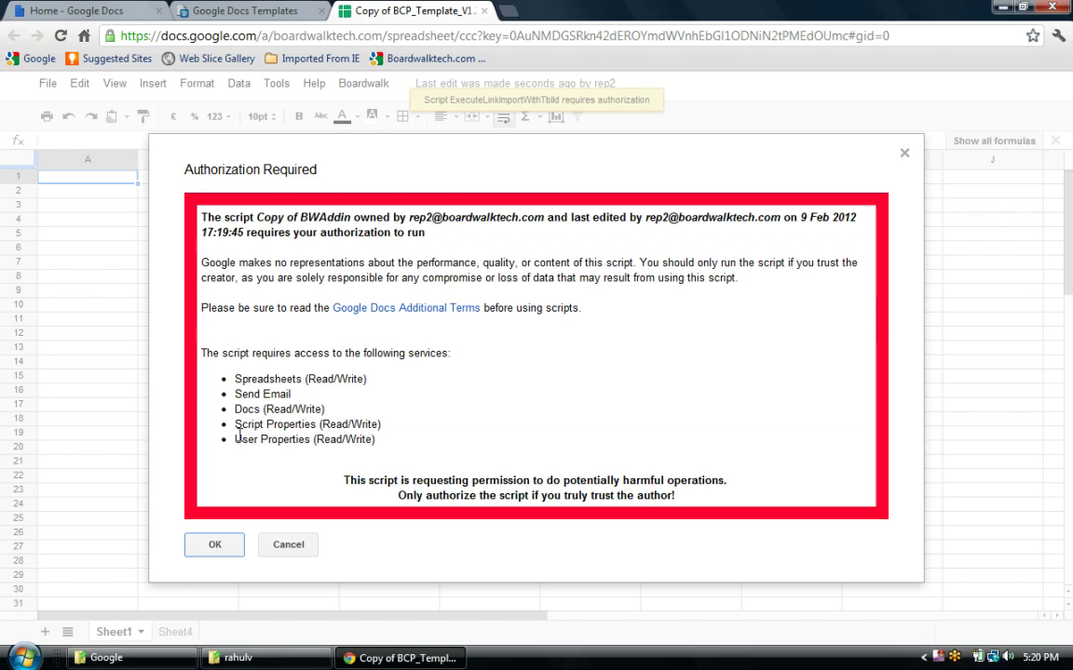
click(210, 545)
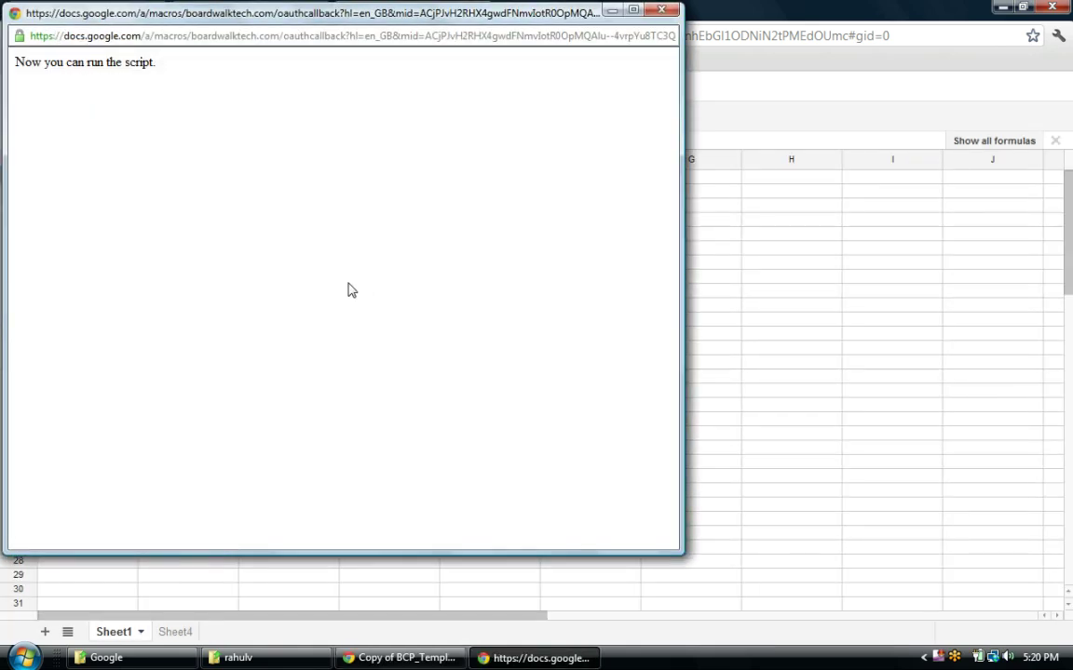
click(658, 10)
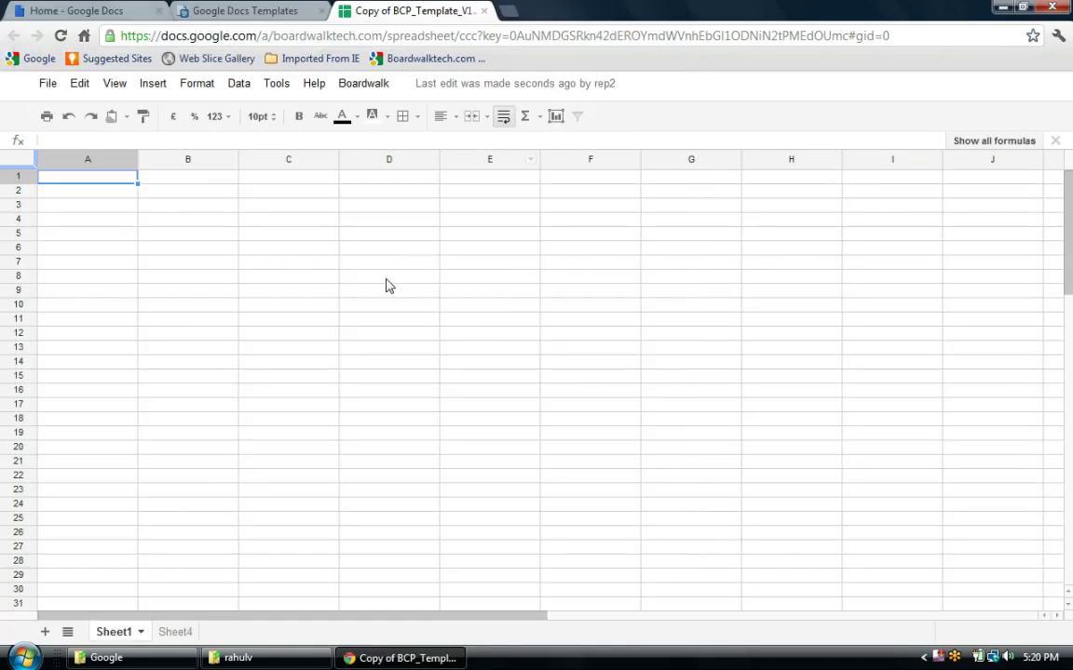
click(376, 274)
- Link-import the Forecast Feb 9 table starting at cell A1
click(110, 175)
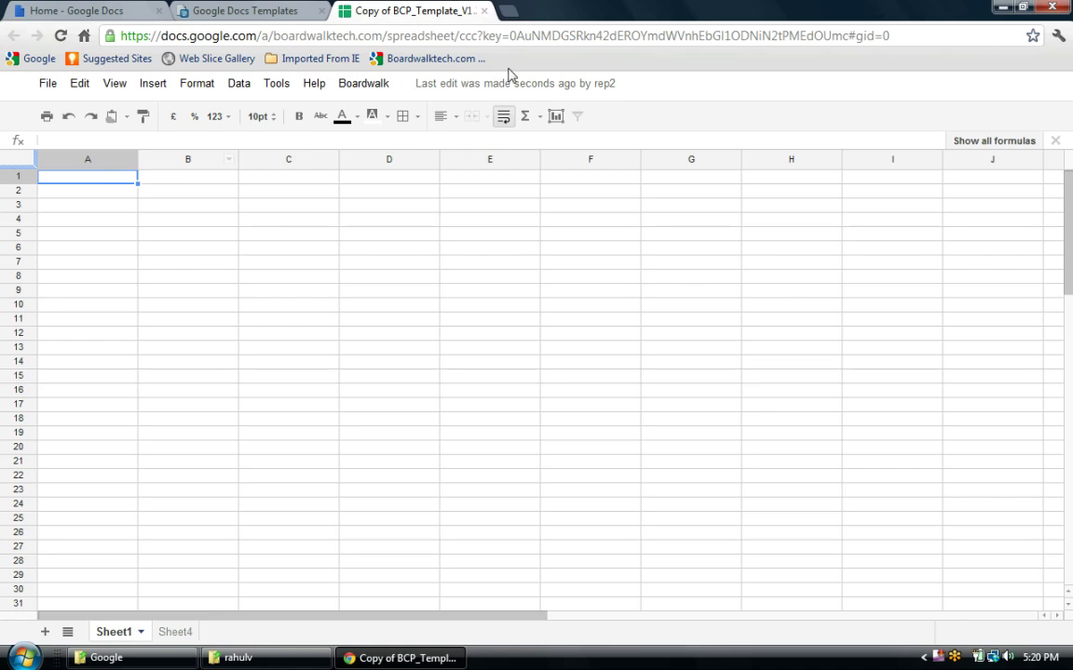
click(361, 83)
click(371, 136)
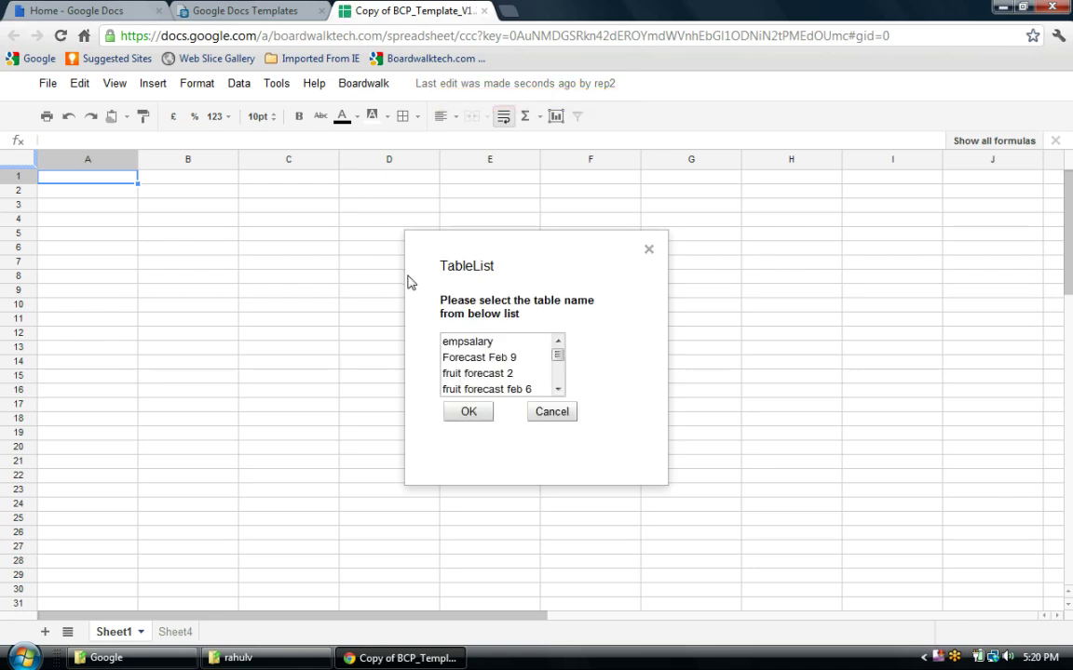
click(494, 359)
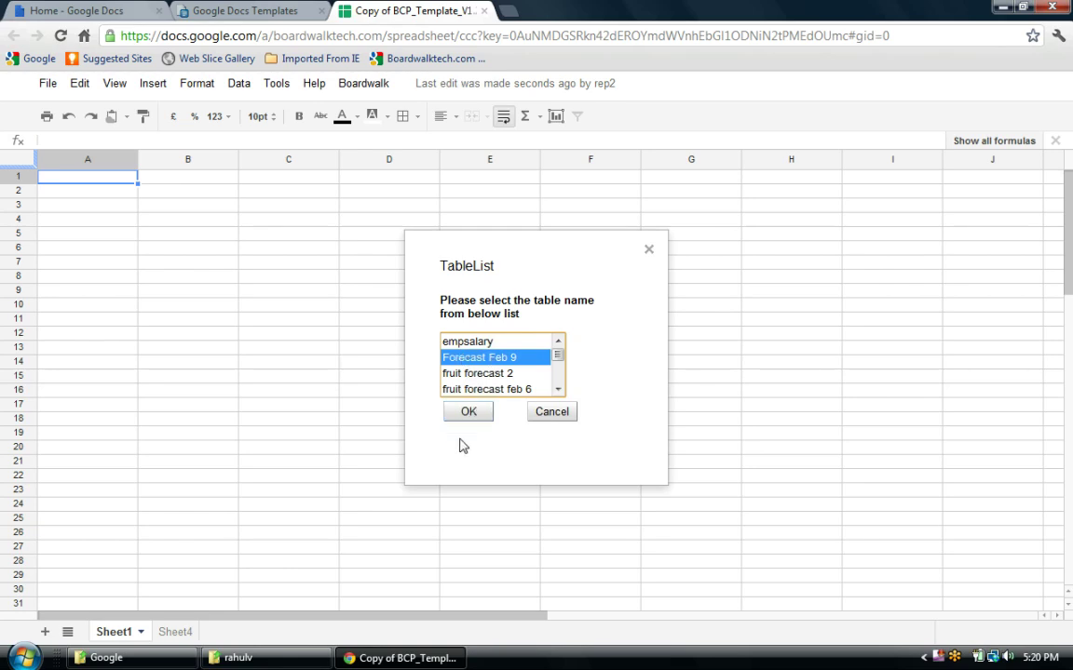
click(465, 415)
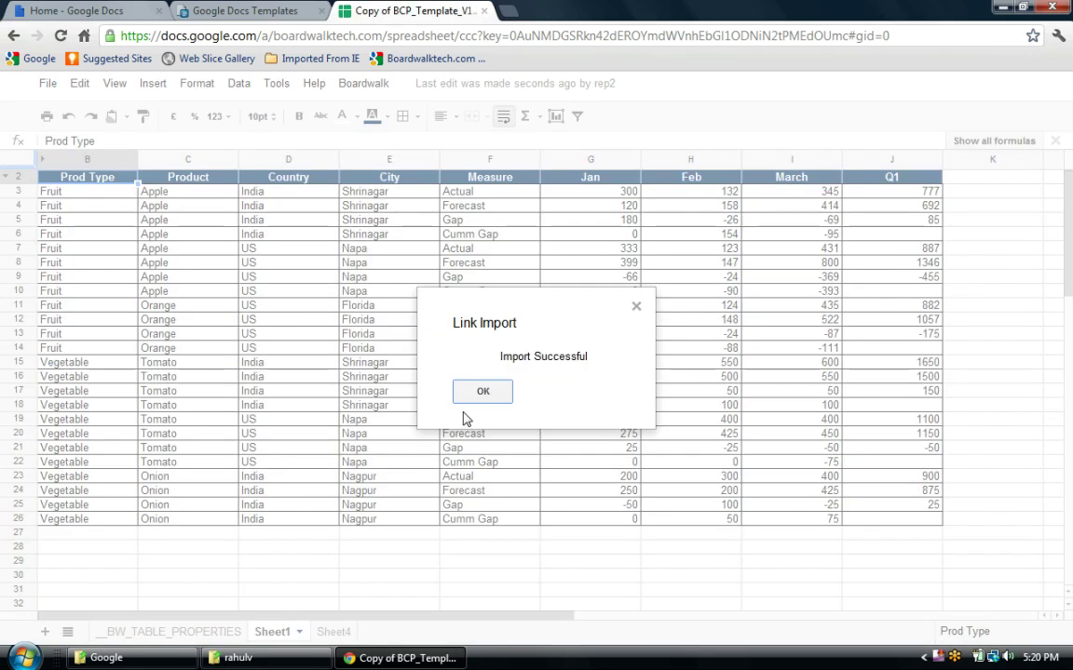
click(483, 392)
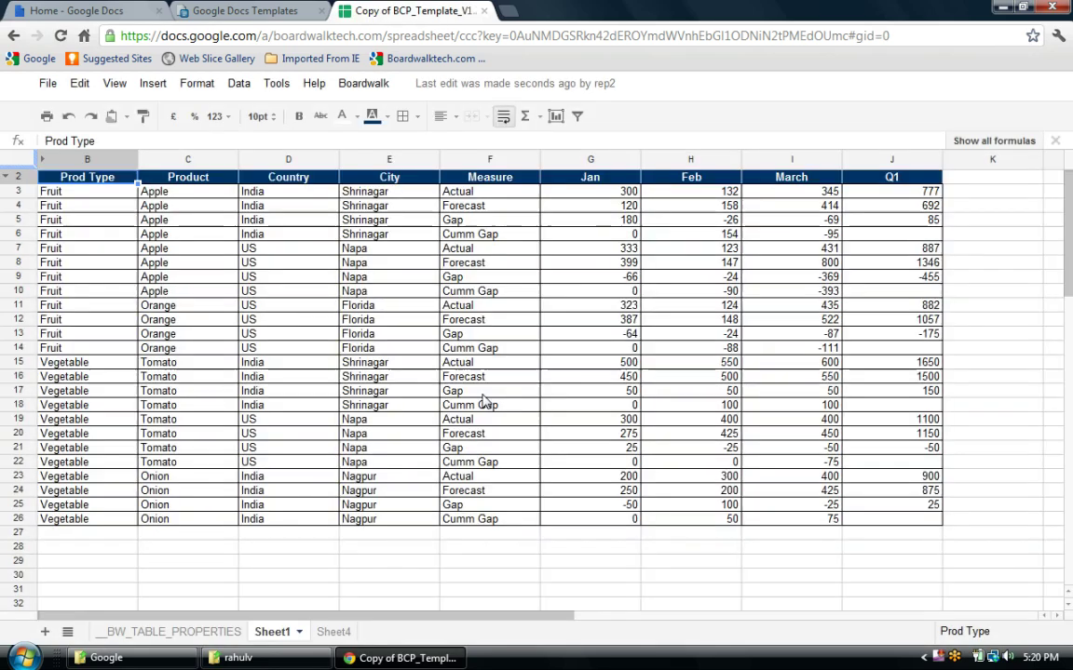
click(294, 334)
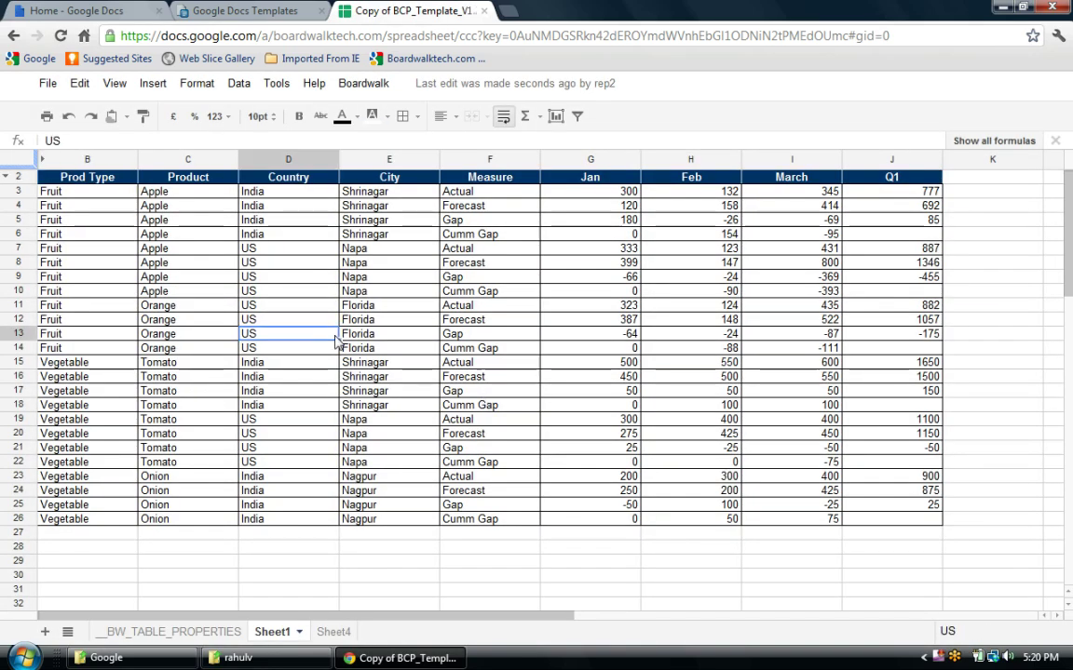
- Rename the rep2 spreadsheet to 'Fruit Forecast 9' through File > Rename
click(48, 83)
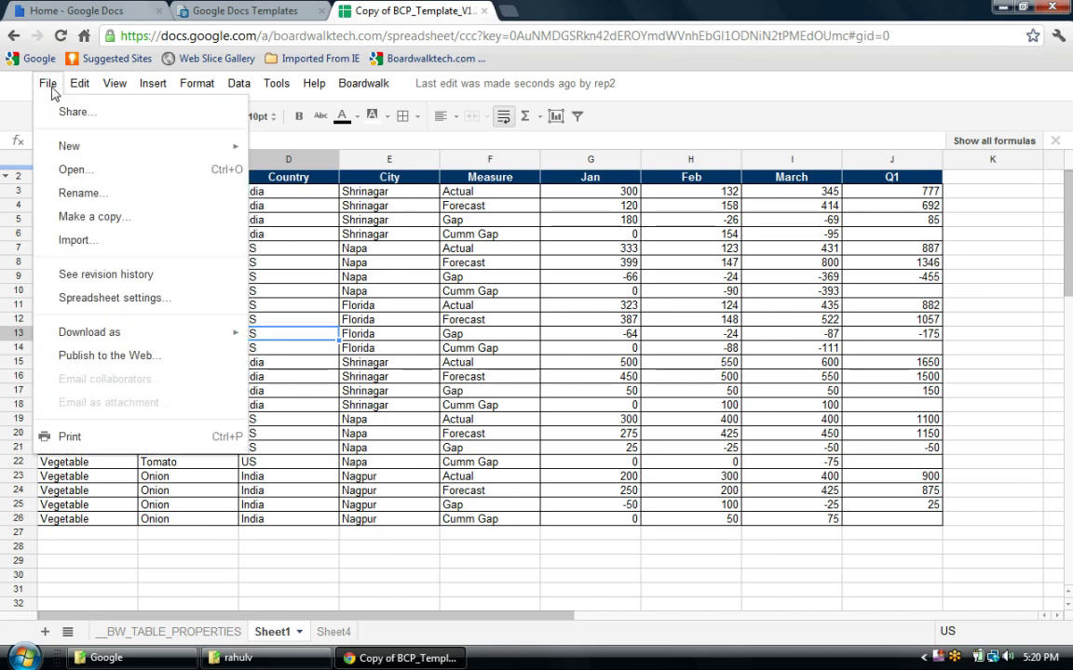
click(79, 193)
text(Fruit Forecast 9)
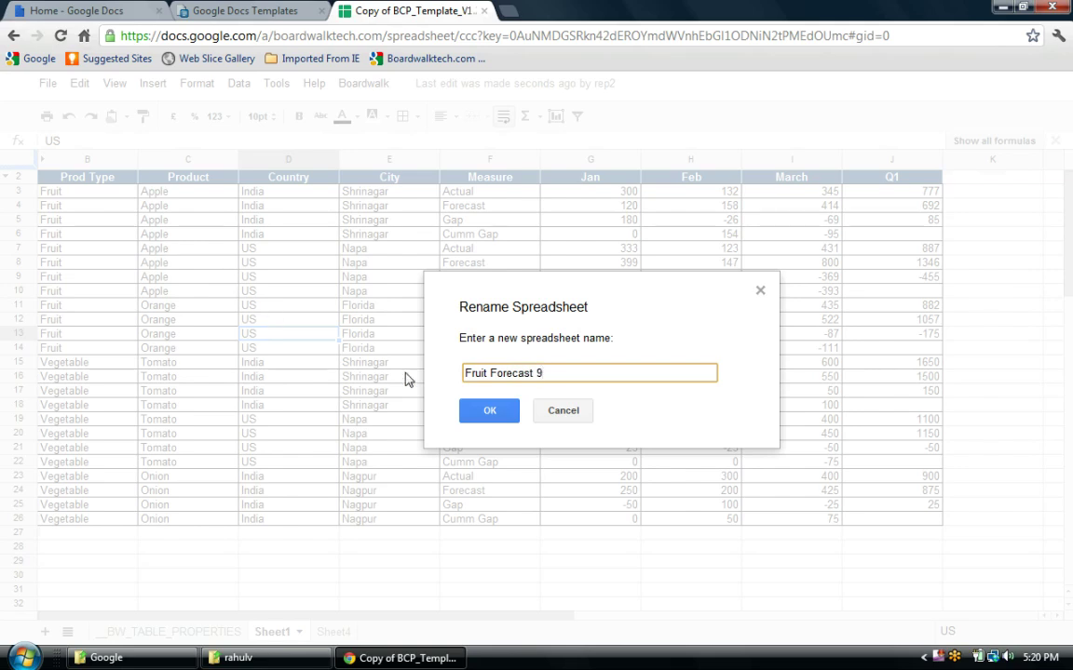
click(488, 410)
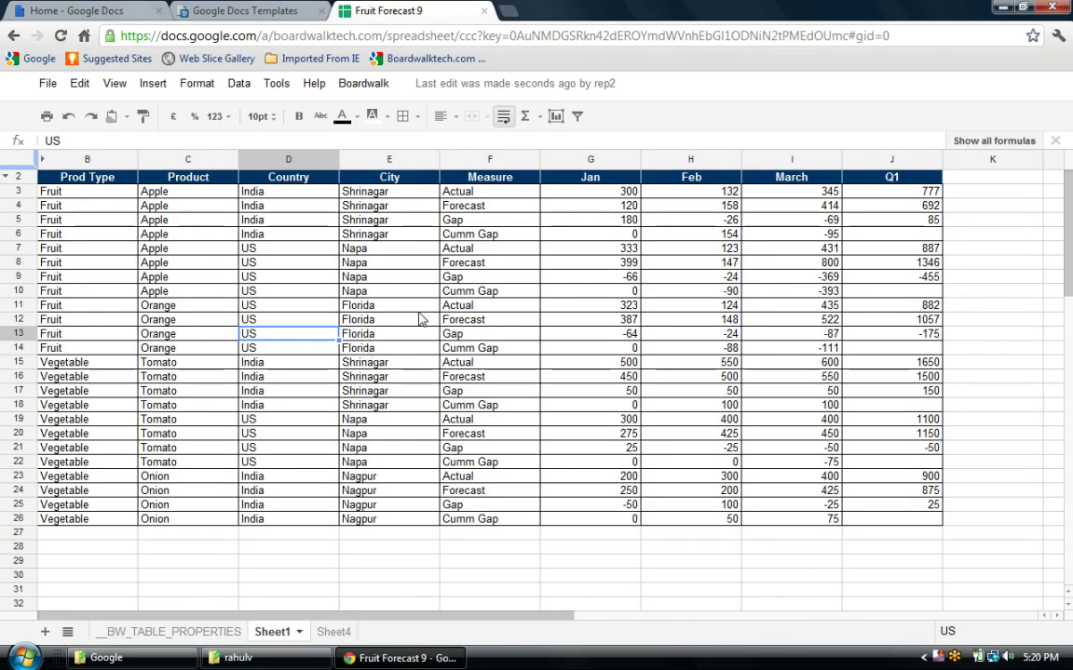
click(901, 210)
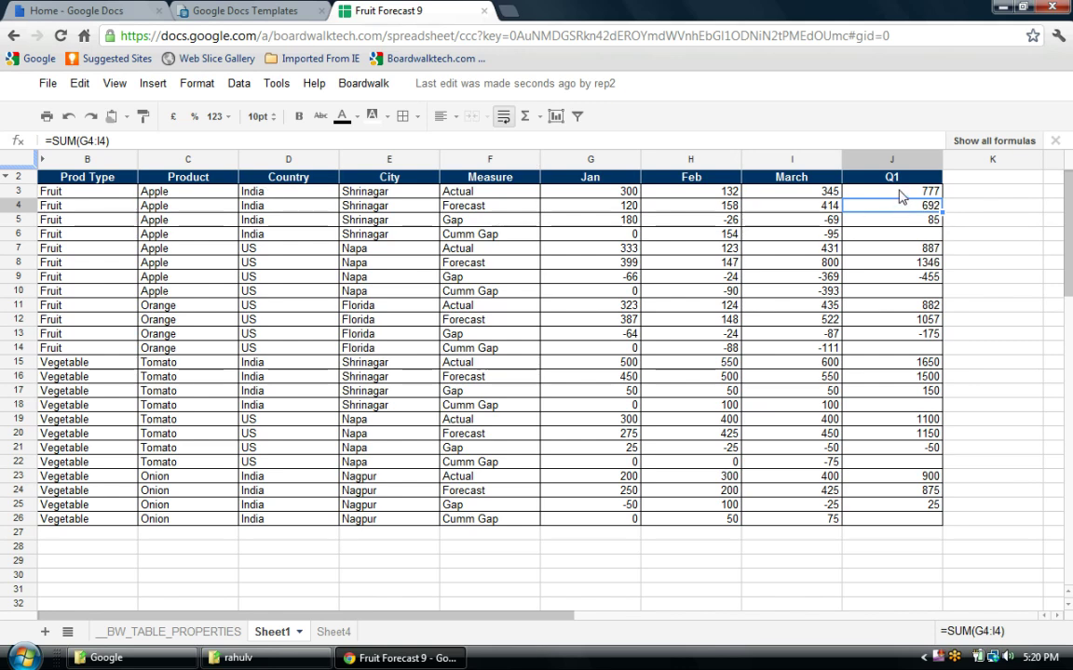
- Change Apple India's January forecast to 150
click(903, 220)
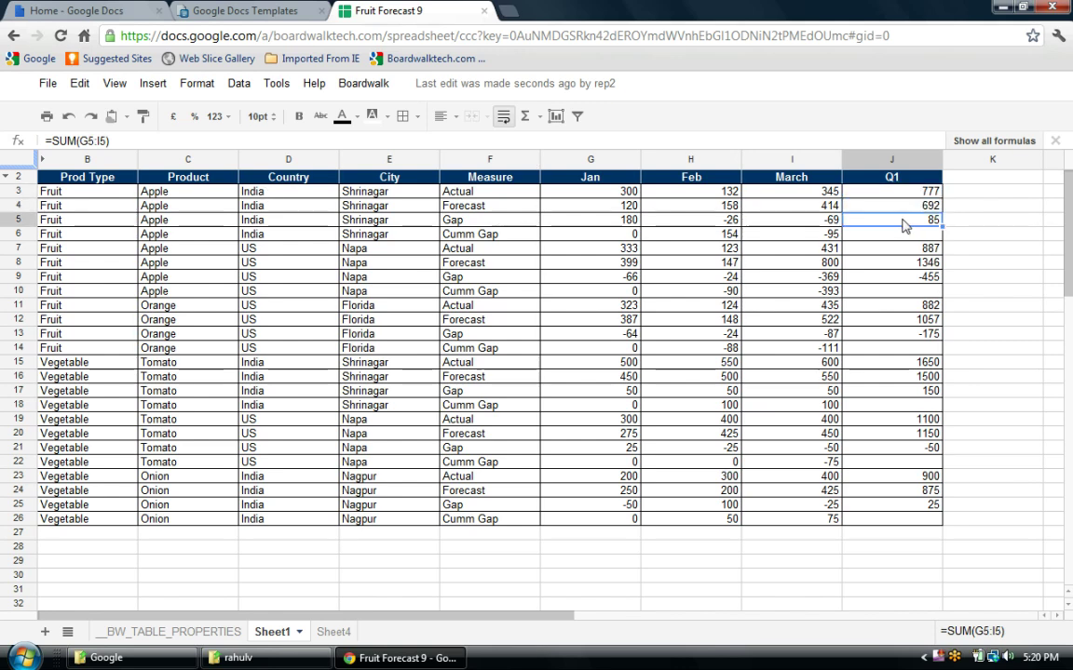
click(617, 208)
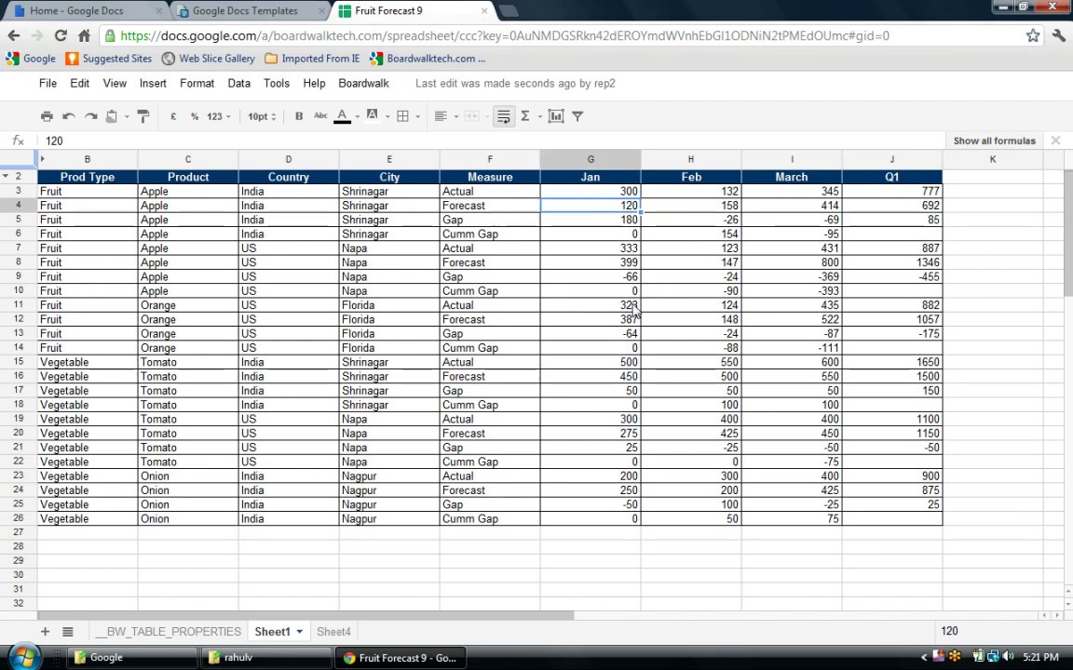
text(15)
key(Return)
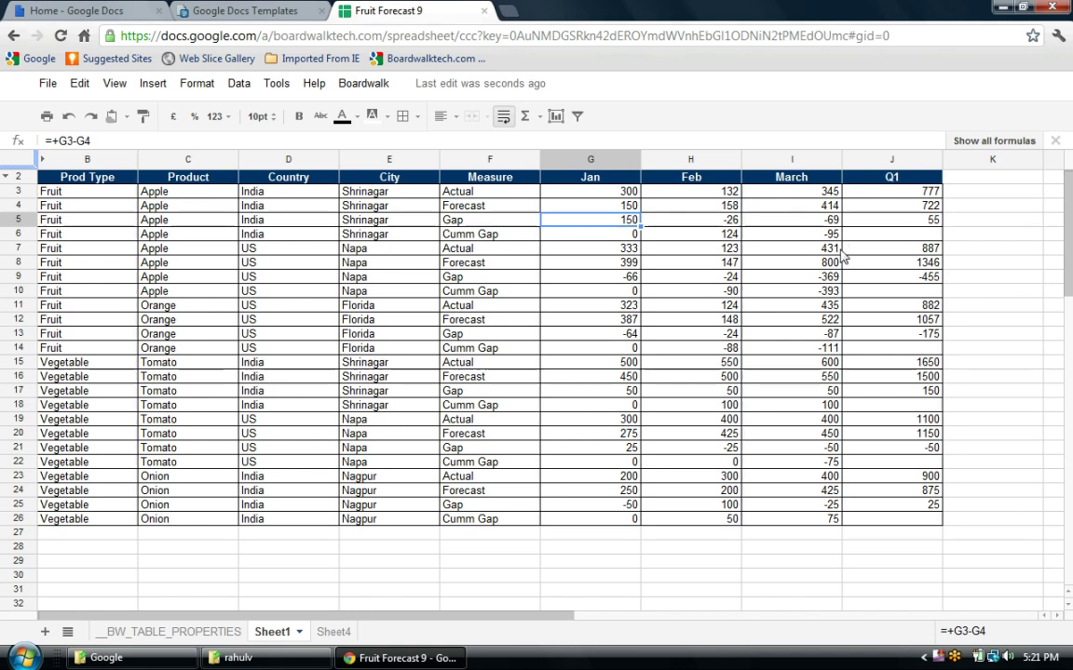
- Copy J5's Q1 SUM formula into J6 and compare it with J12's formula
click(905, 231)
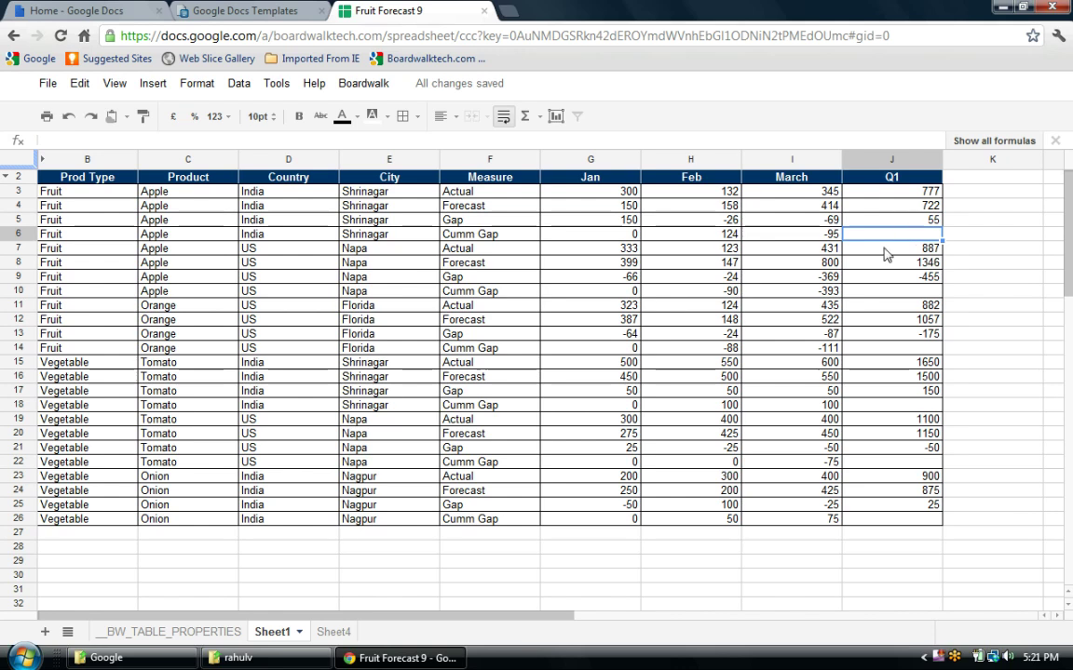
click(918, 223)
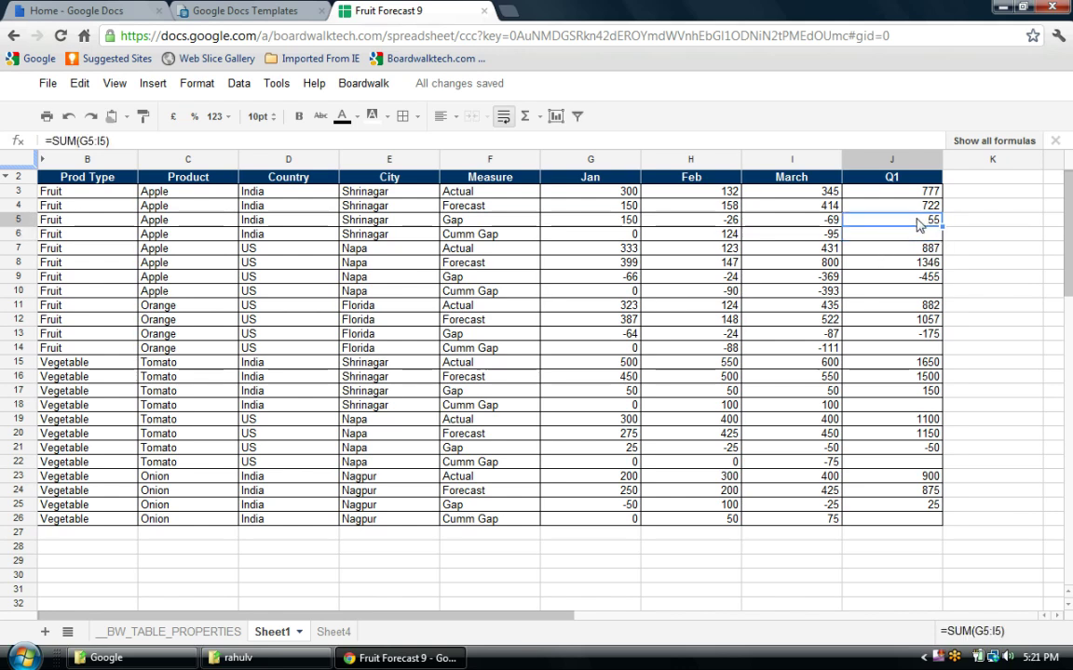
key(ctrl+c)
click(879, 234)
key(ctrl+v)
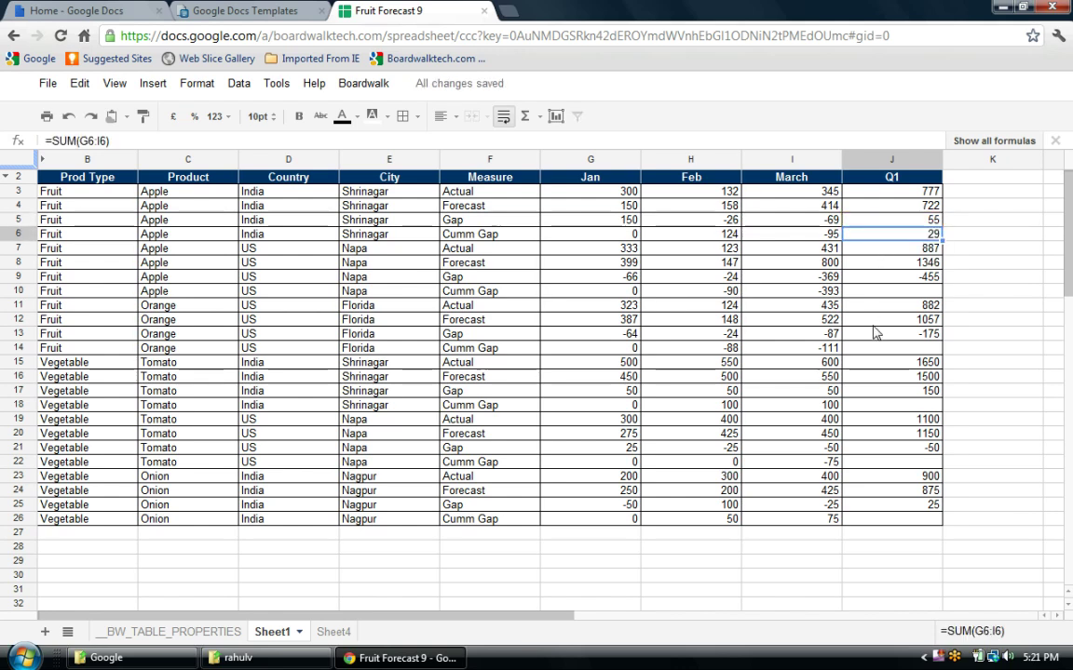
click(880, 320)
click(883, 234)
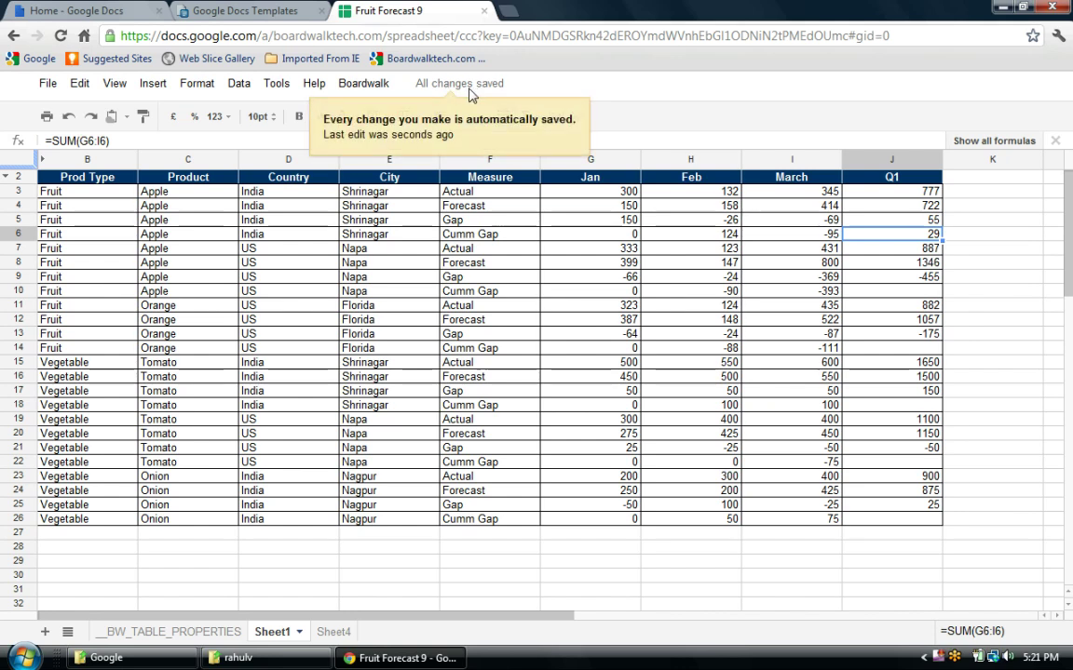
- Submit the edits via Boardwalk > Submit and dismiss the 'Data Submitted Successfully' message
click(408, 321)
click(363, 83)
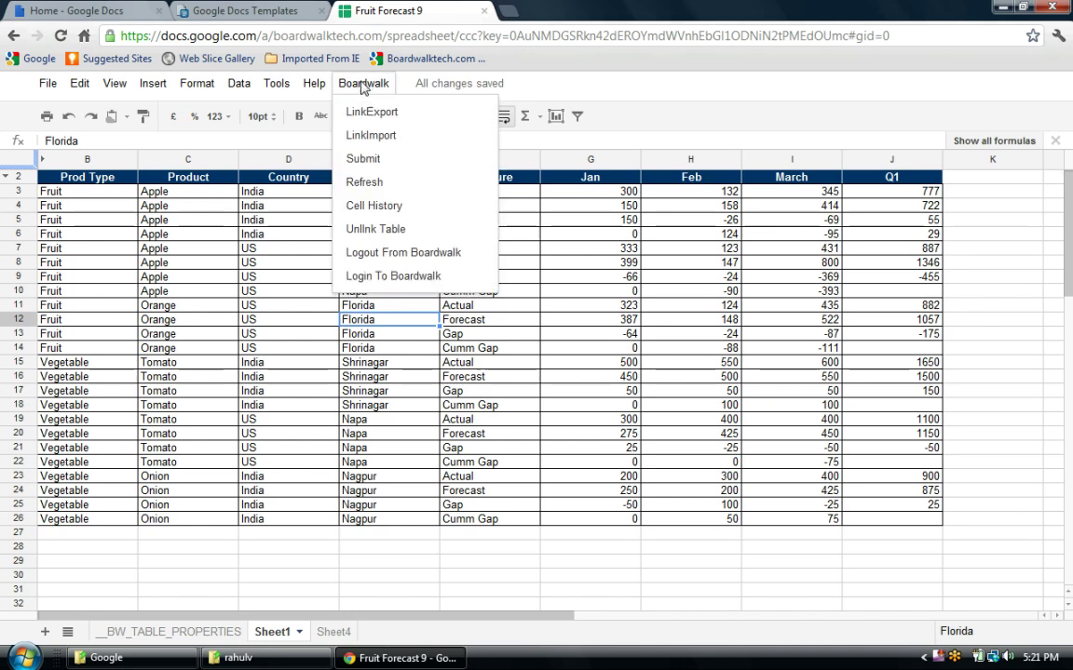
click(379, 160)
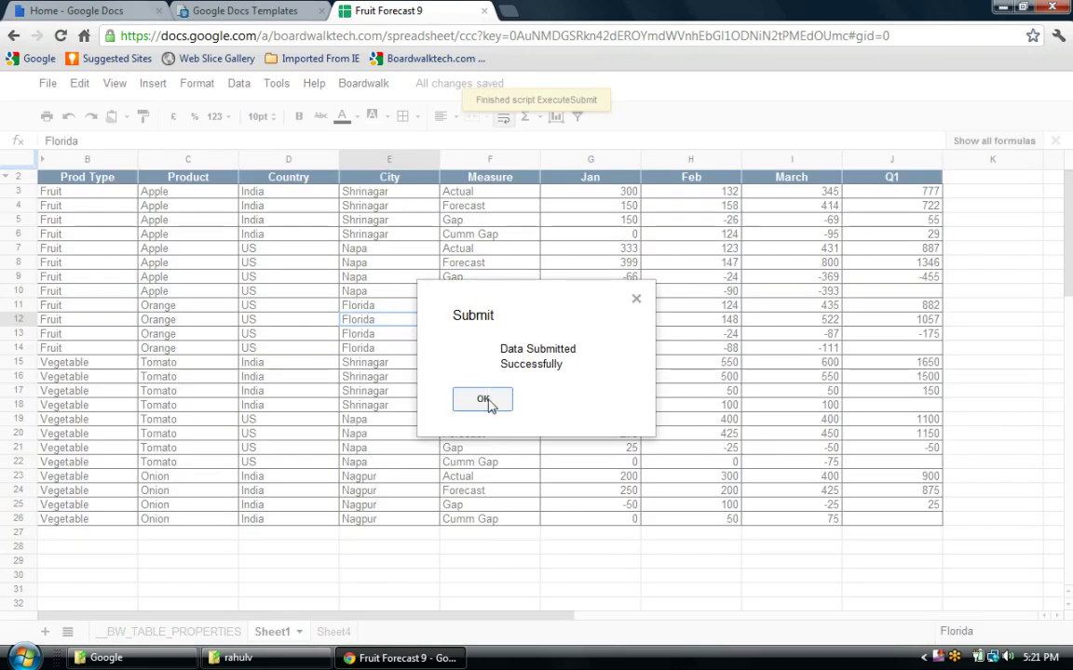
click(486, 400)
click(484, 321)
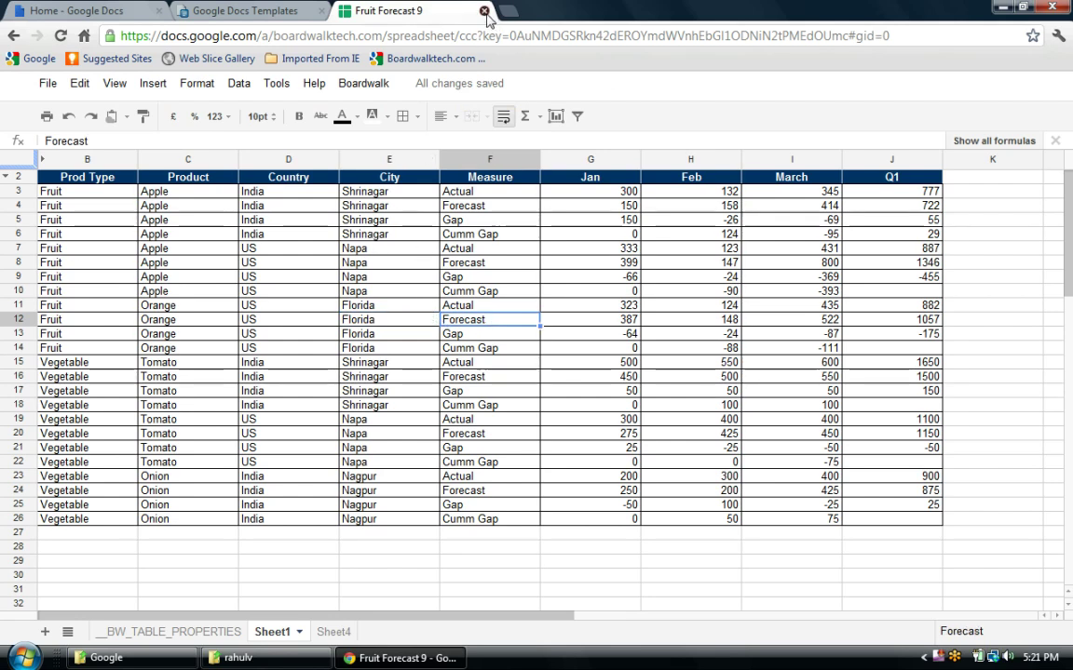
- Close the spreadsheet and templates tabs and sign out of the sales rep's account
key(ctrl+w)
click(321, 11)
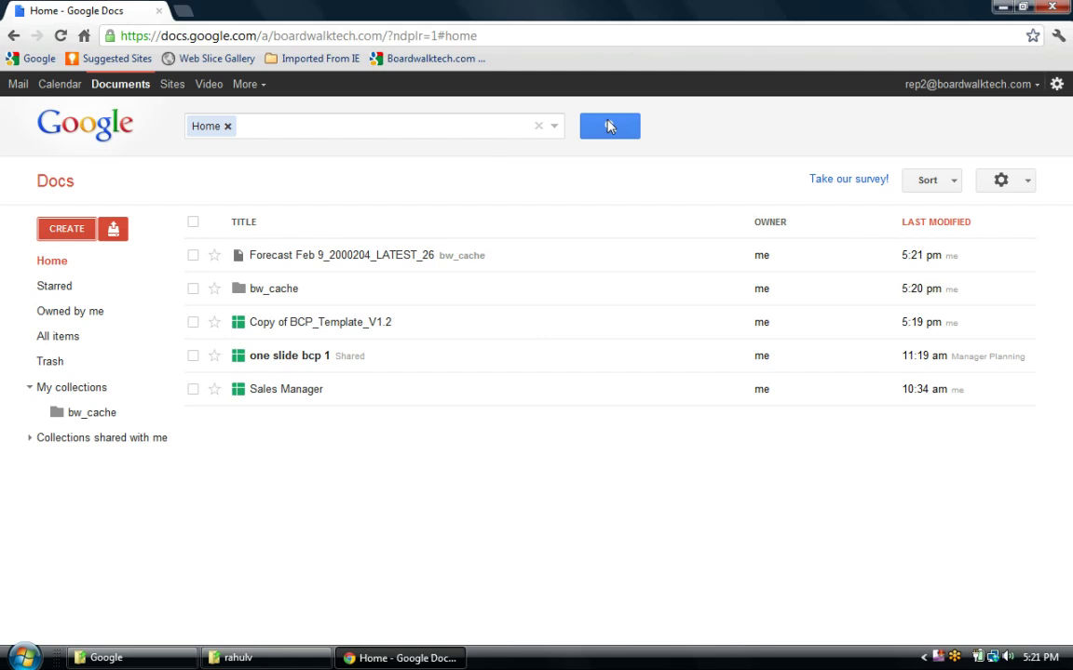
click(974, 84)
click(903, 258)
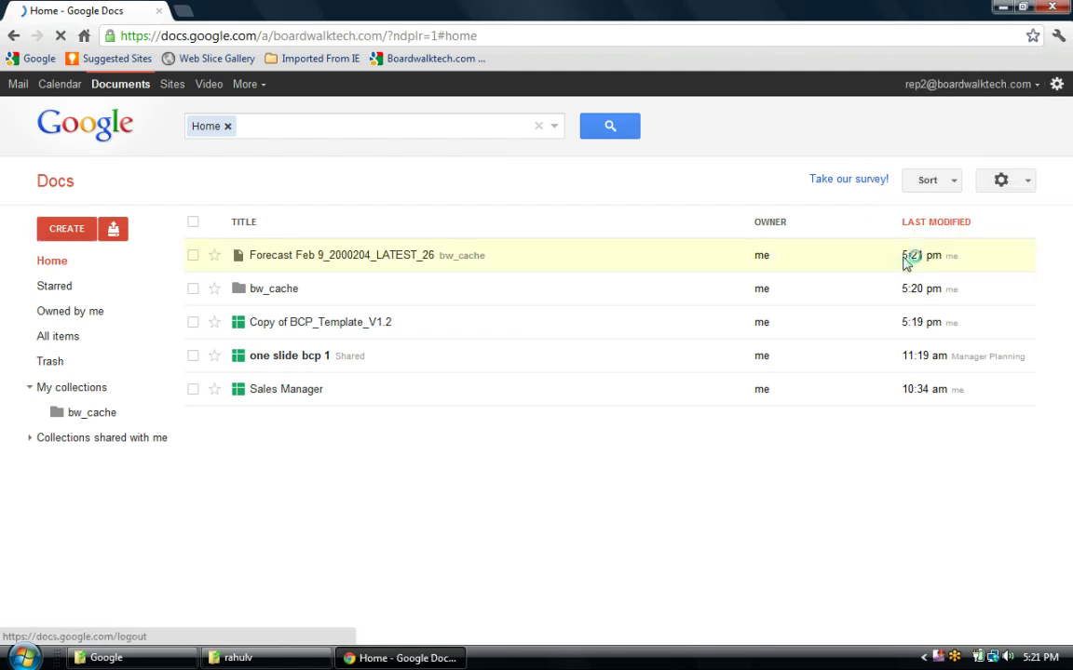
- Sign in as the manager through the Boardwalktech bookmark's sign-in page
click(430, 58)
click(44, 200)
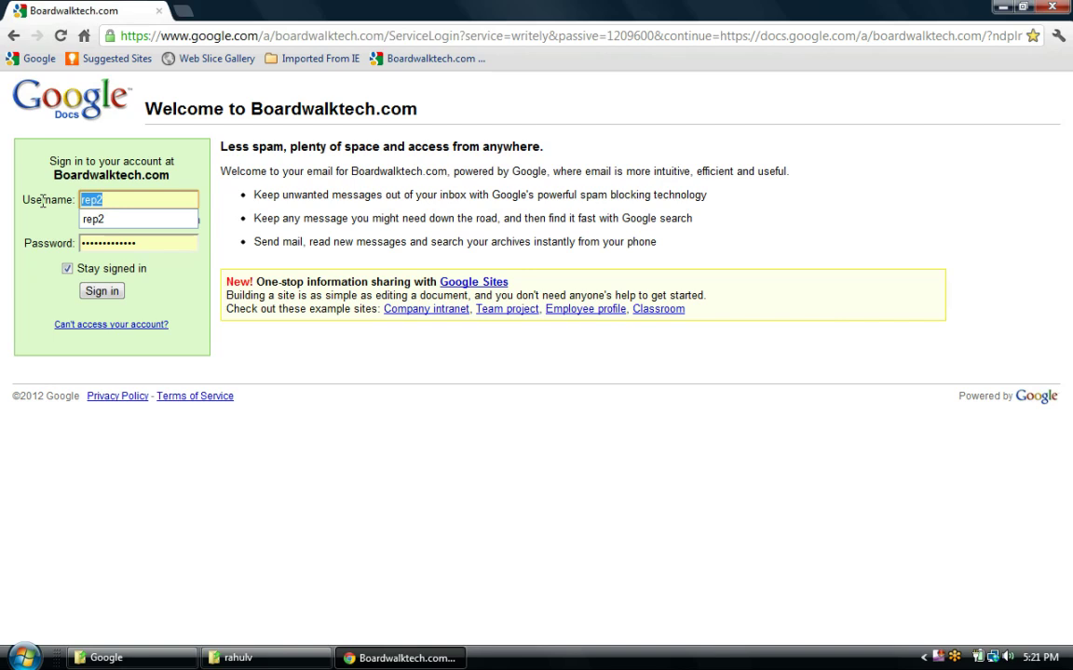
text(mg)
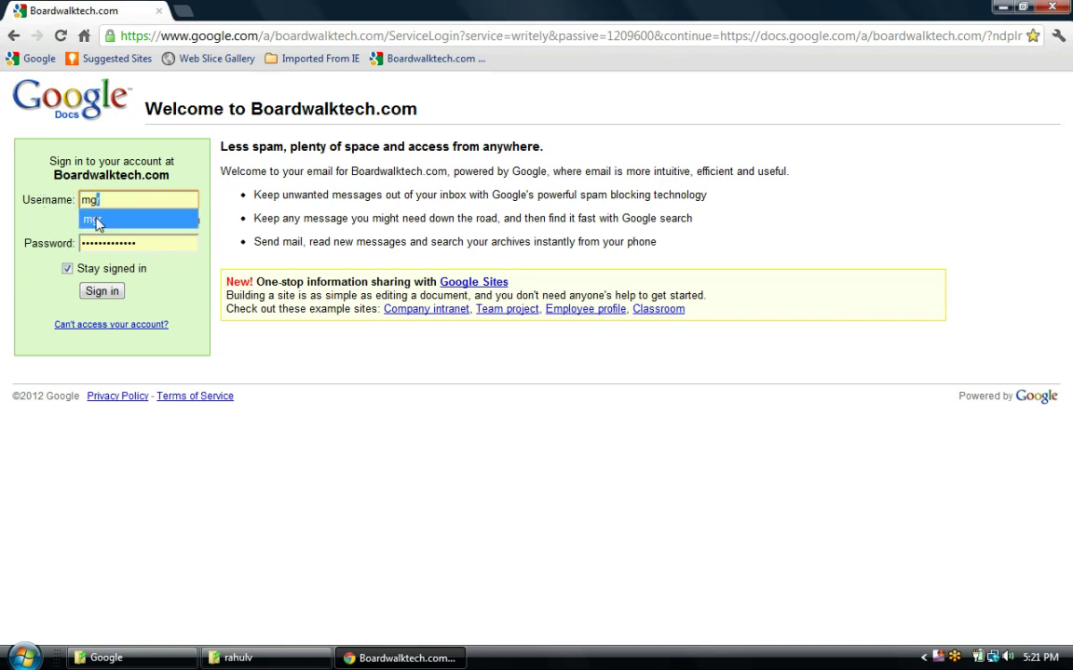
click(92, 220)
click(113, 294)
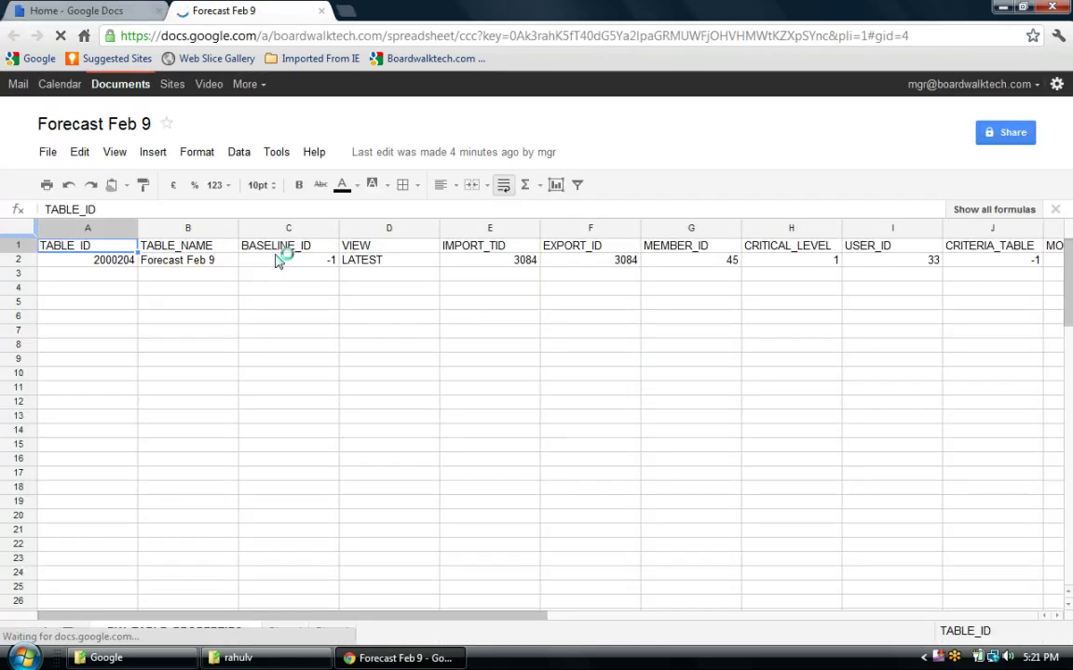
- Refresh the Sheet1 forecast table via Boardwalk > Refresh and dismiss the confirmation
click(281, 631)
click(536, 377)
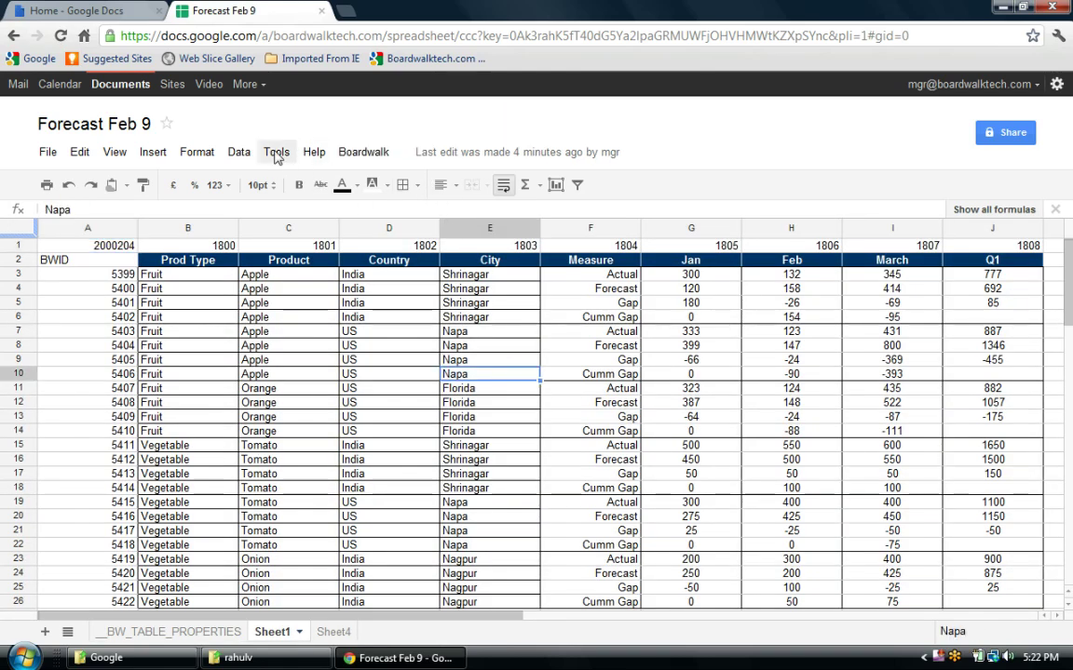
click(362, 152)
click(365, 252)
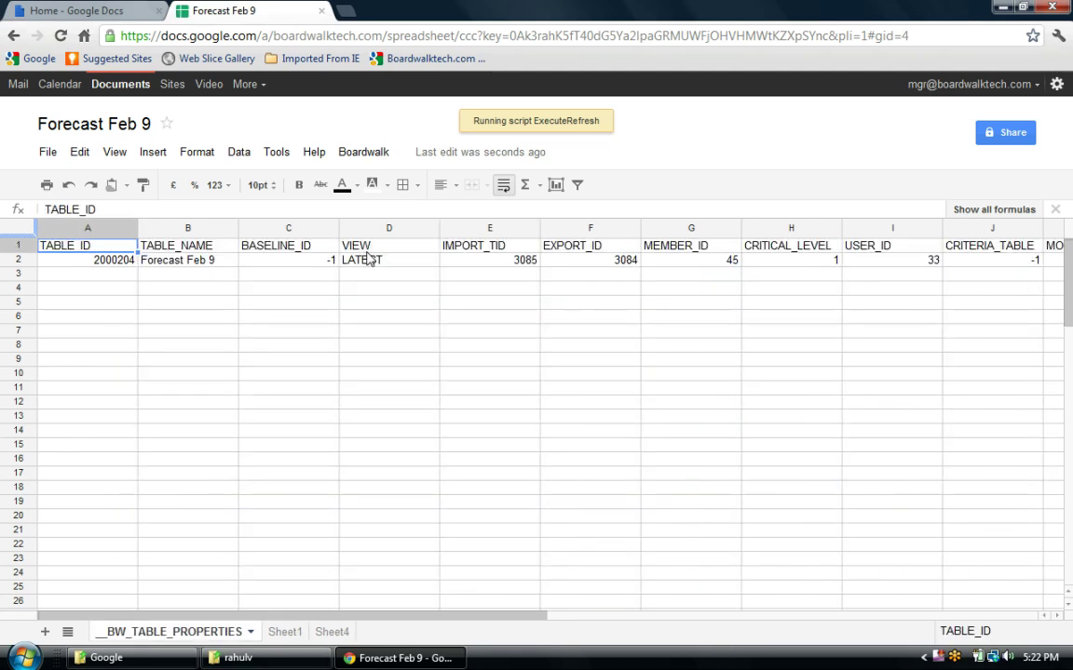
click(483, 400)
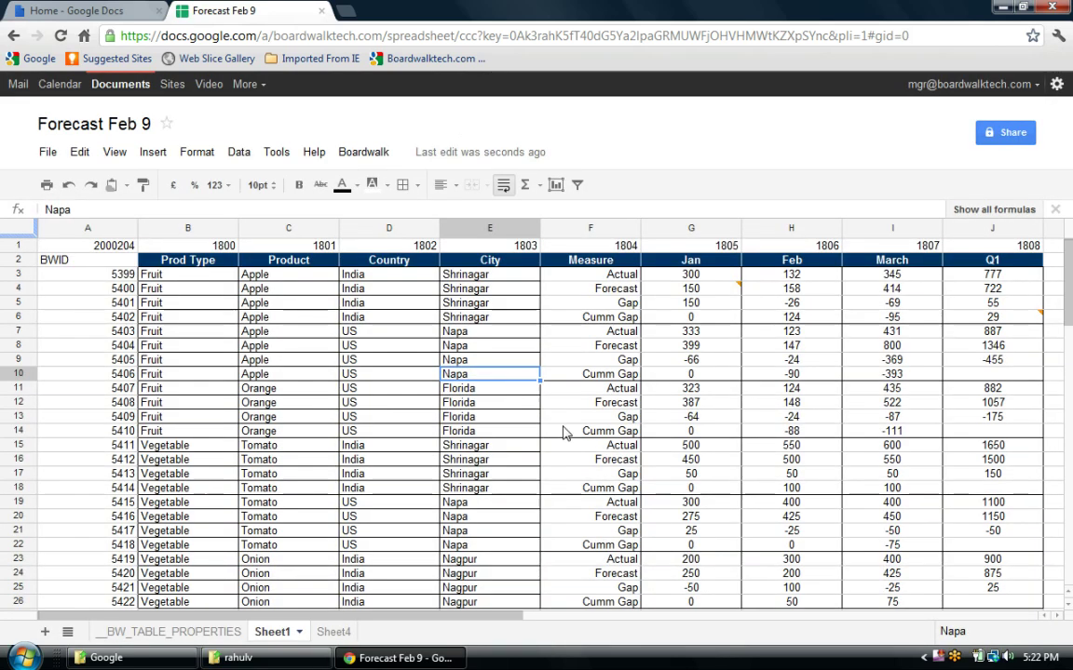
- Read the change notes on G4 (January 120→150) and J6 (new Q1 total 29)
click(567, 431)
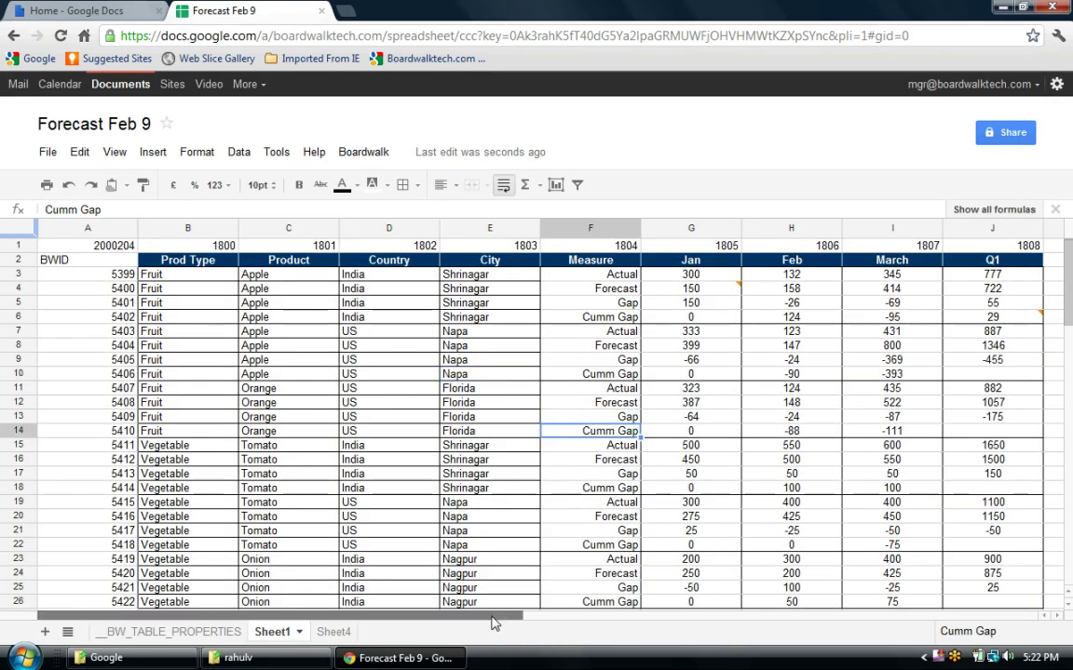
drag(495, 617, 567, 620)
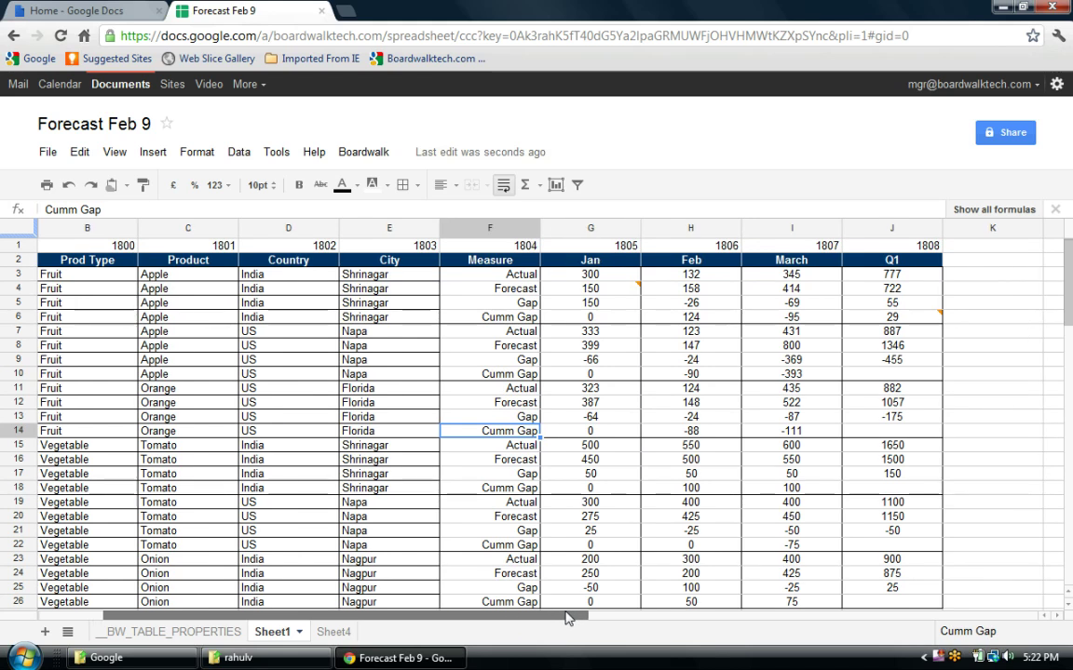
click(610, 292)
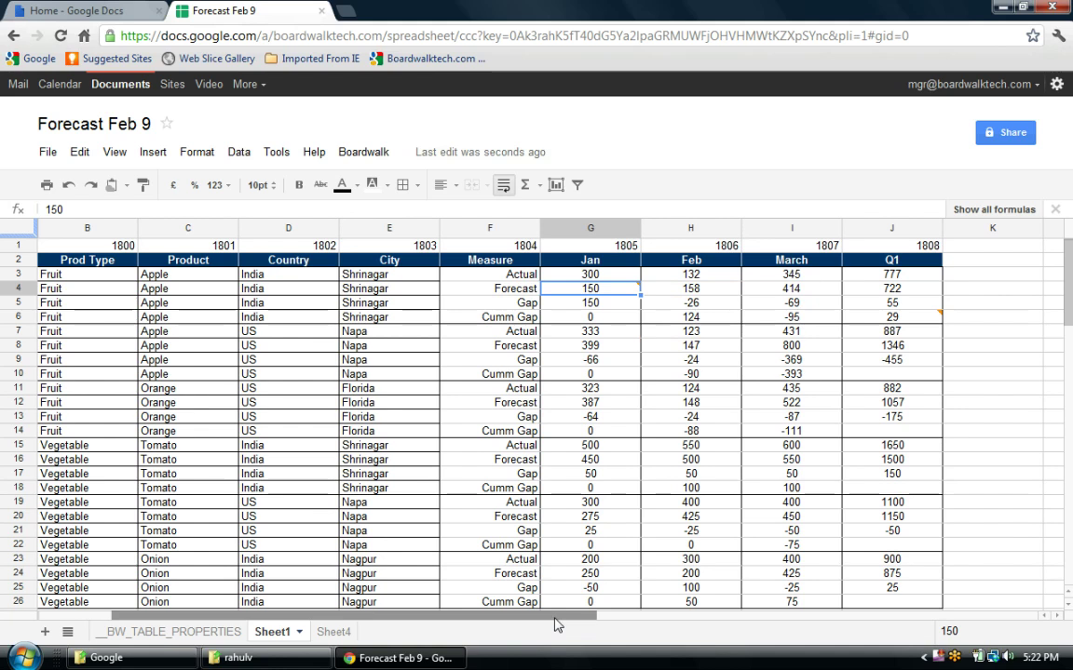
drag(577, 617, 646, 617)
mouse_move(717, 321)
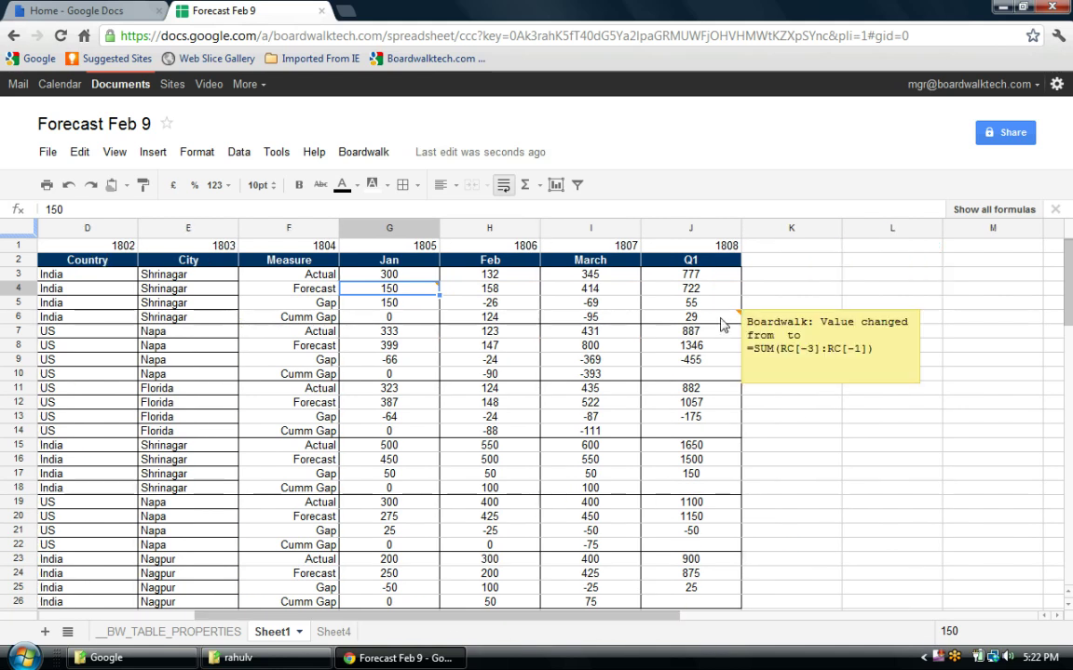
click(721, 325)
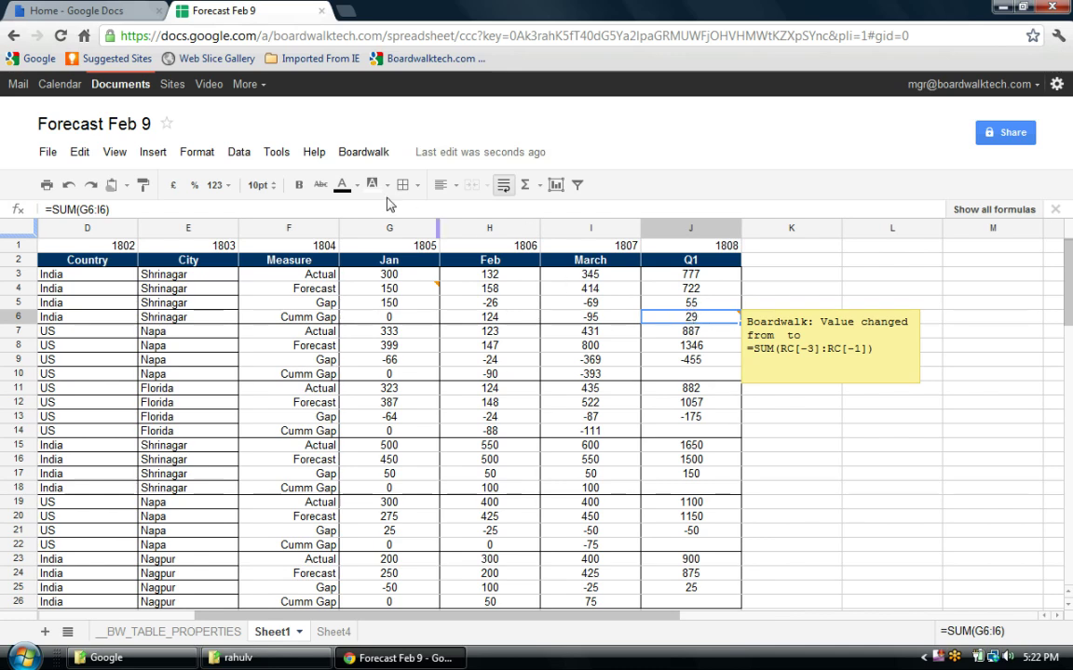
- Generate J6's Cell History and inspect its logged value 29, SUM formula and update flag
click(354, 154)
click(377, 274)
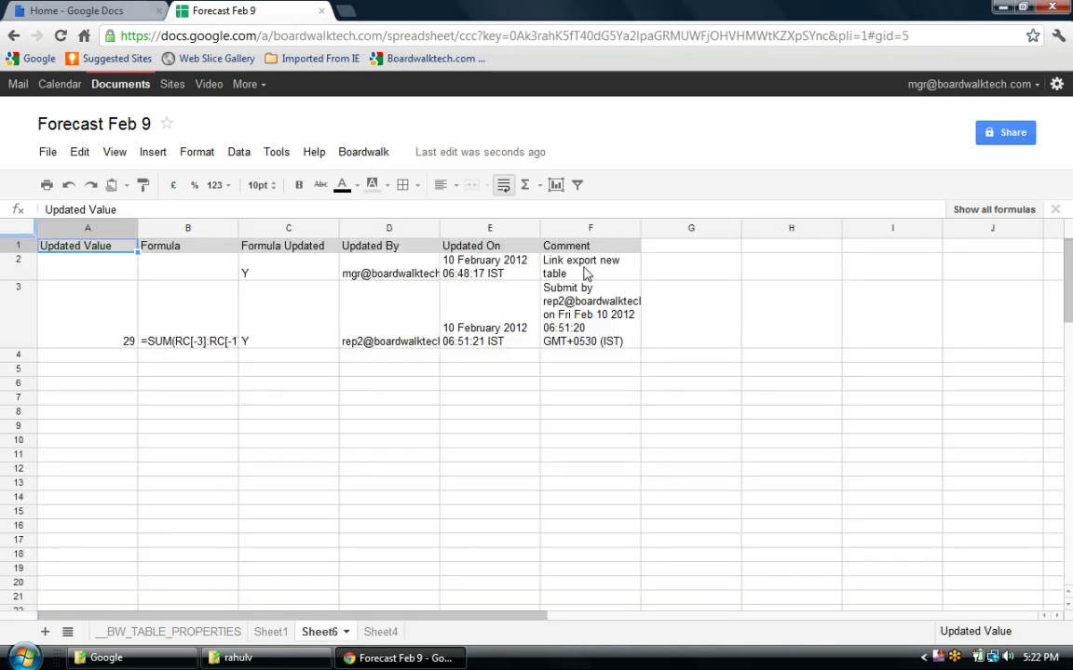
click(101, 324)
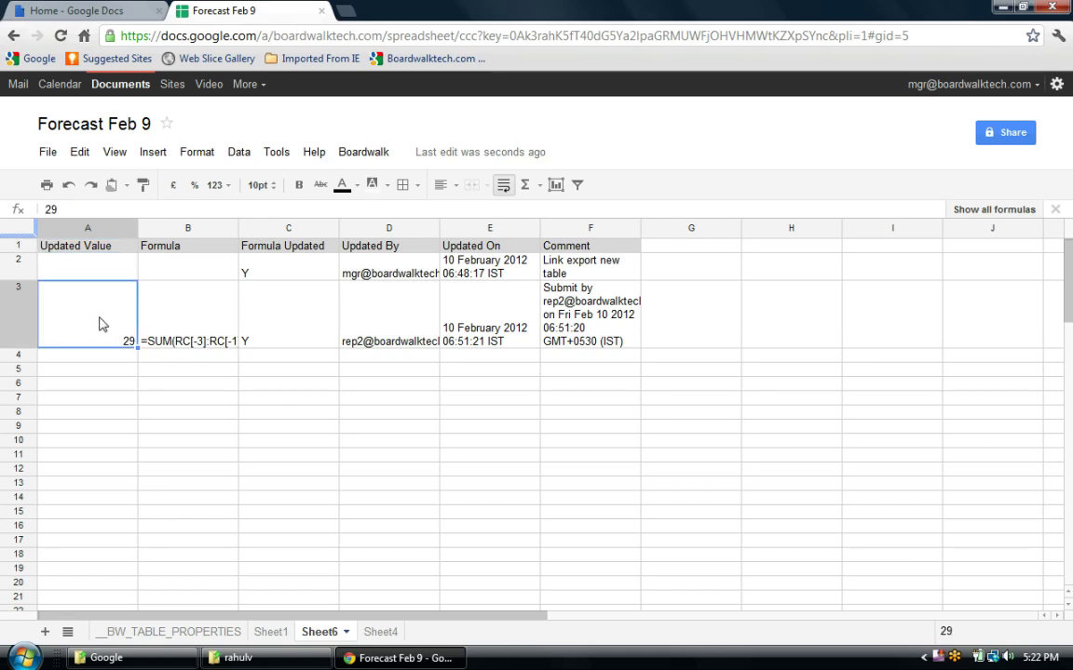
click(196, 314)
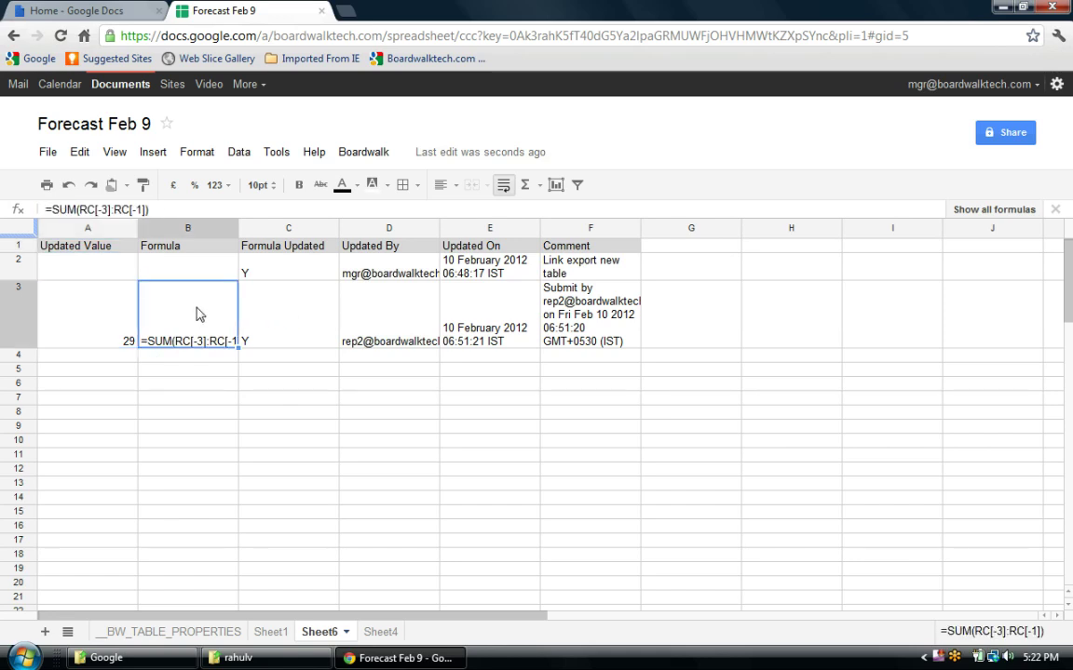
click(303, 337)
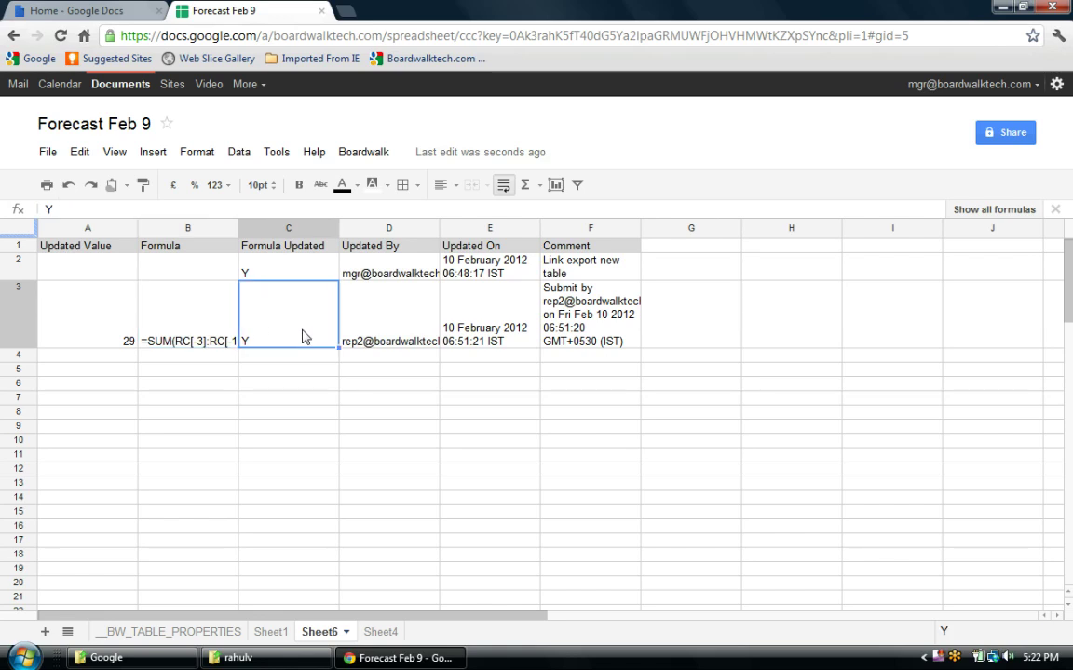
- Go back to Sheet1, reselect J6 to reread its change note, and scroll the table left
click(270, 631)
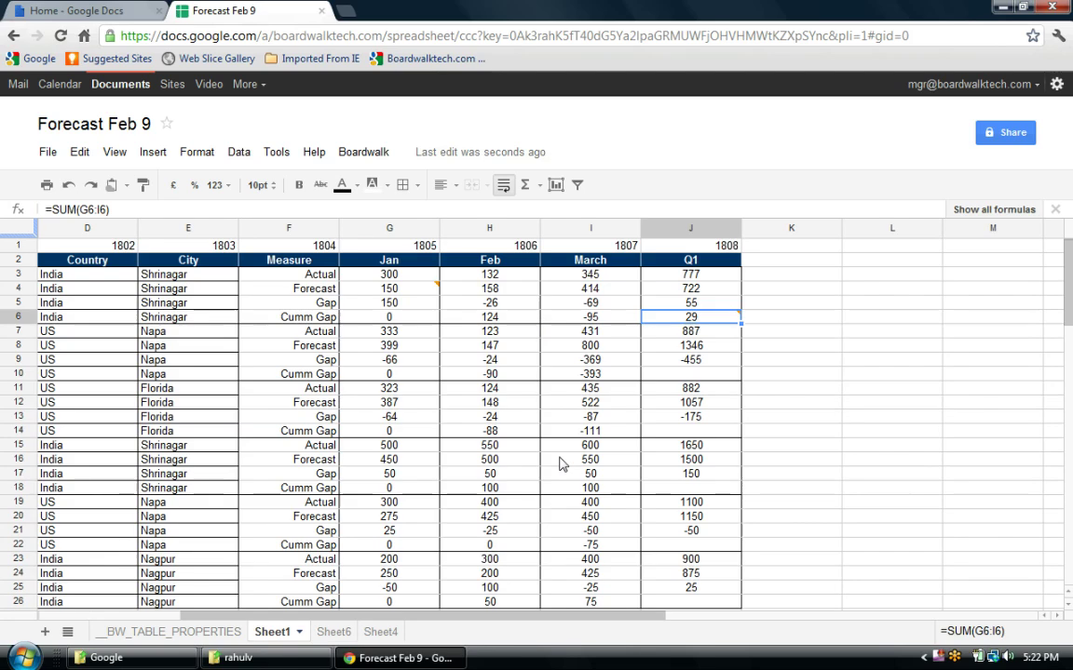
click(503, 380)
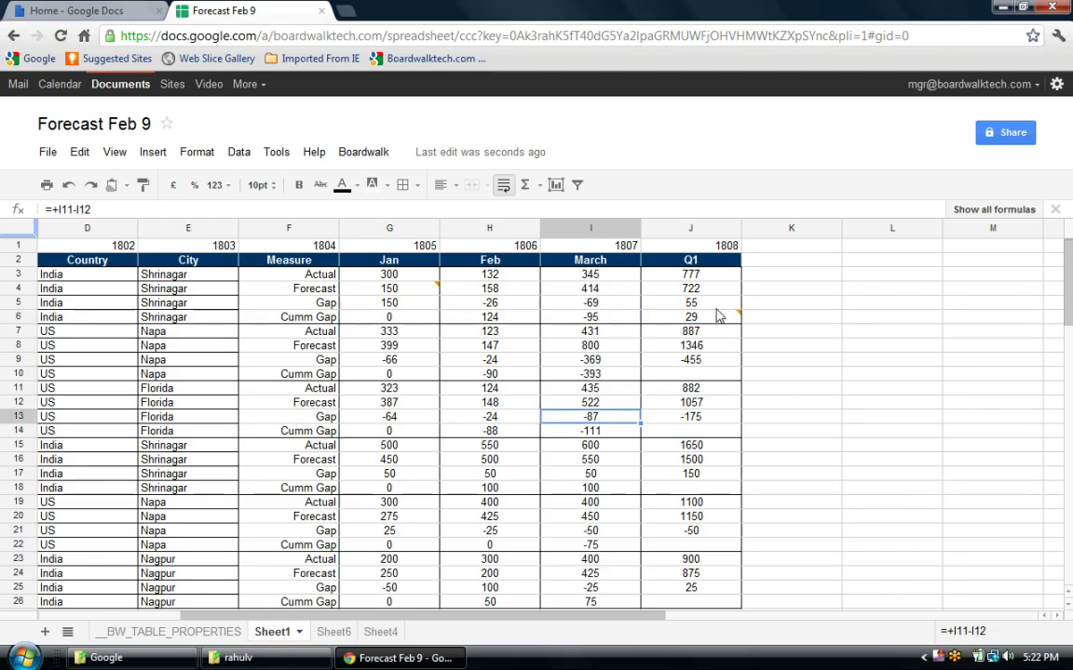
click(713, 321)
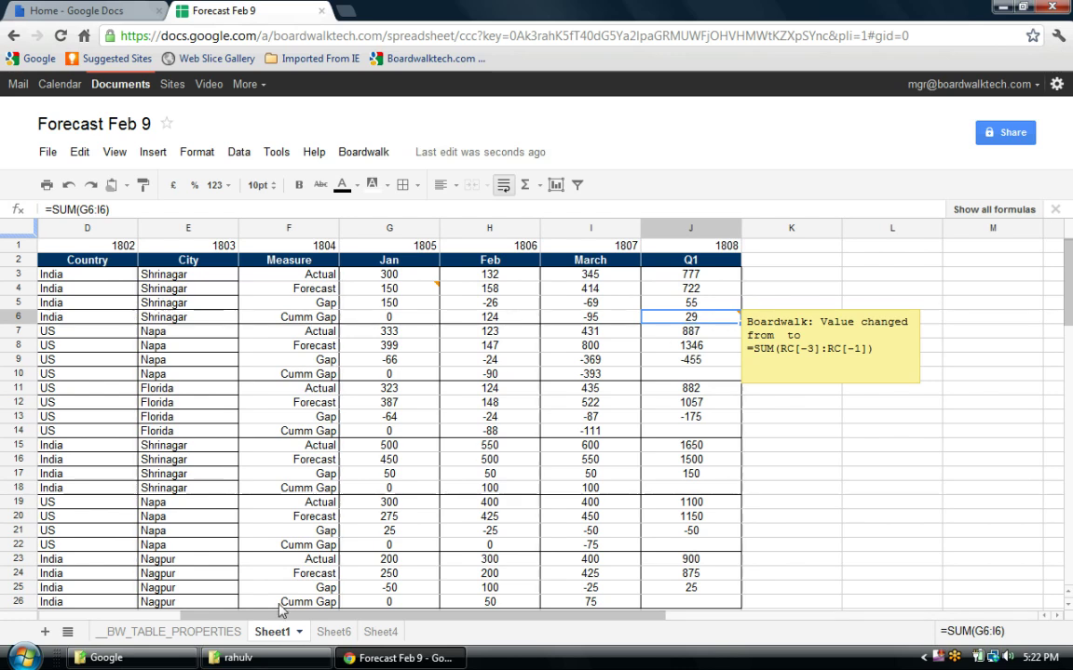
drag(305, 616, 184, 616)
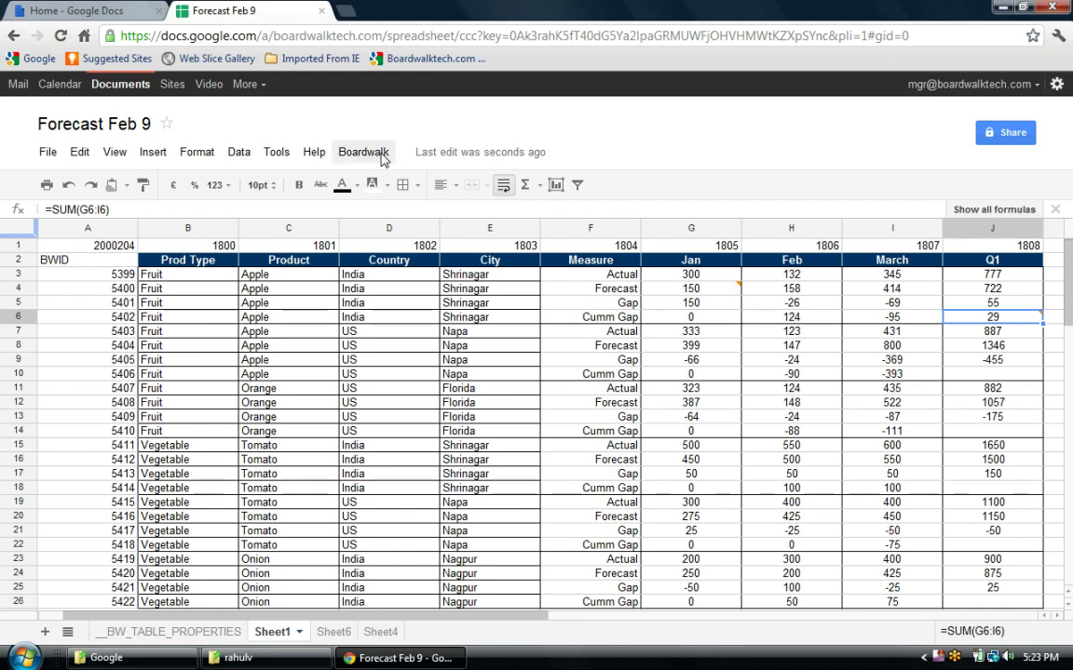
click(363, 152)
click(229, 378)
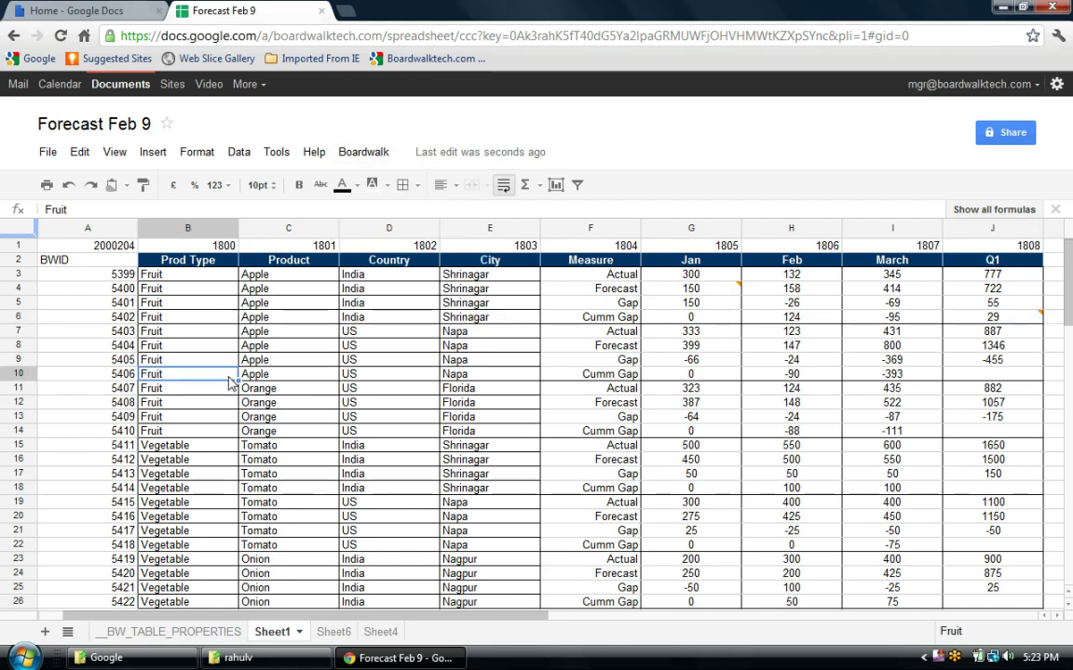